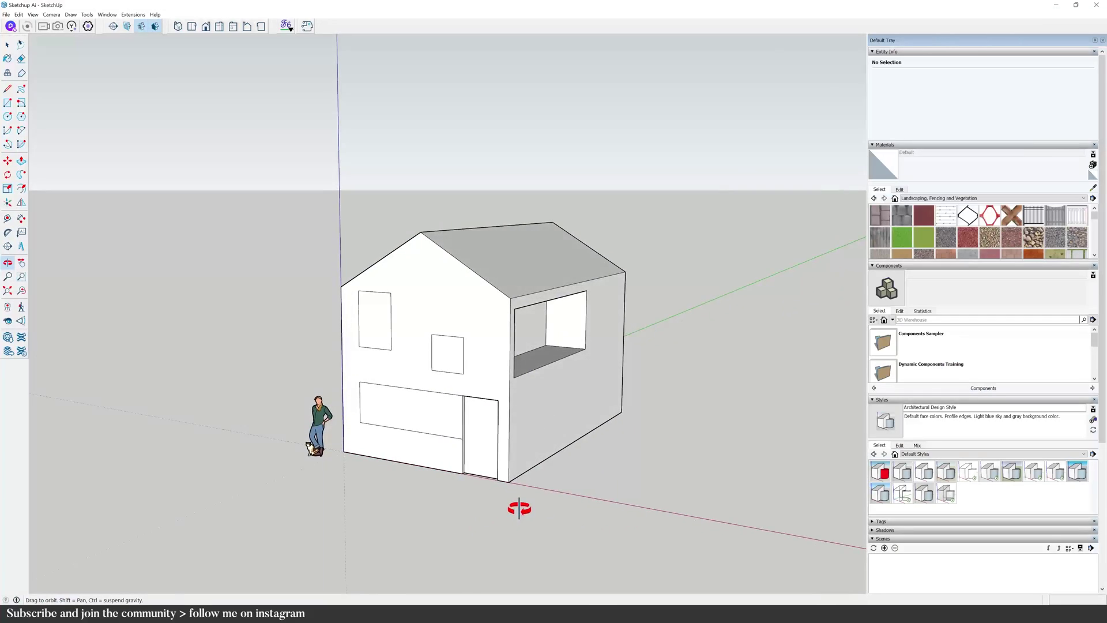
Orbit the white house so more of its right side is visible
drag(518, 508, 348, 517)
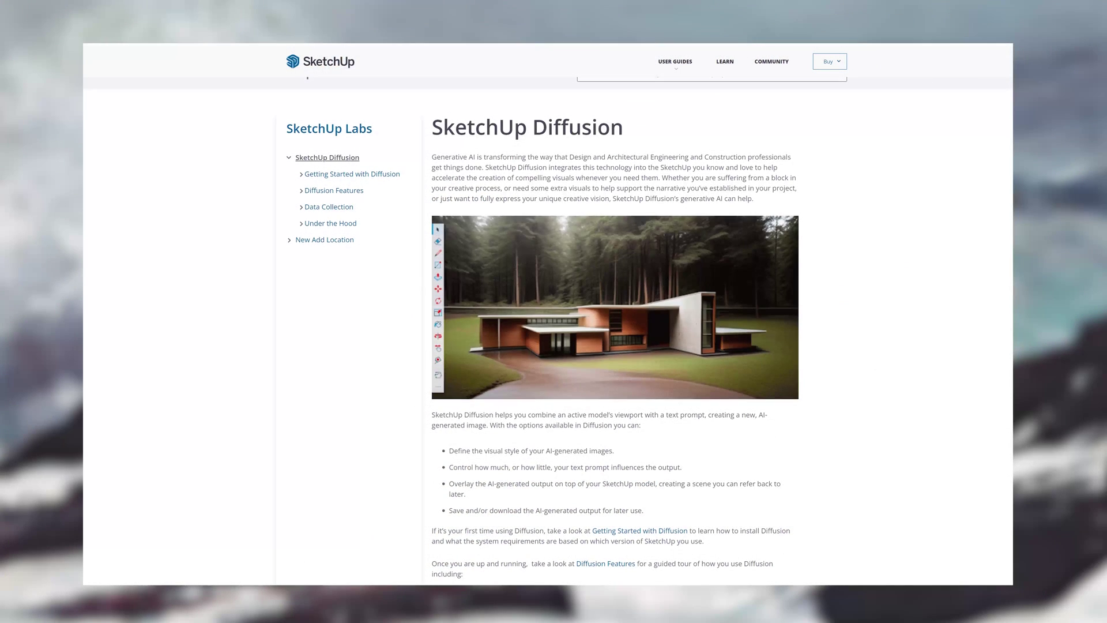
scroll(553, 311, down, 1)
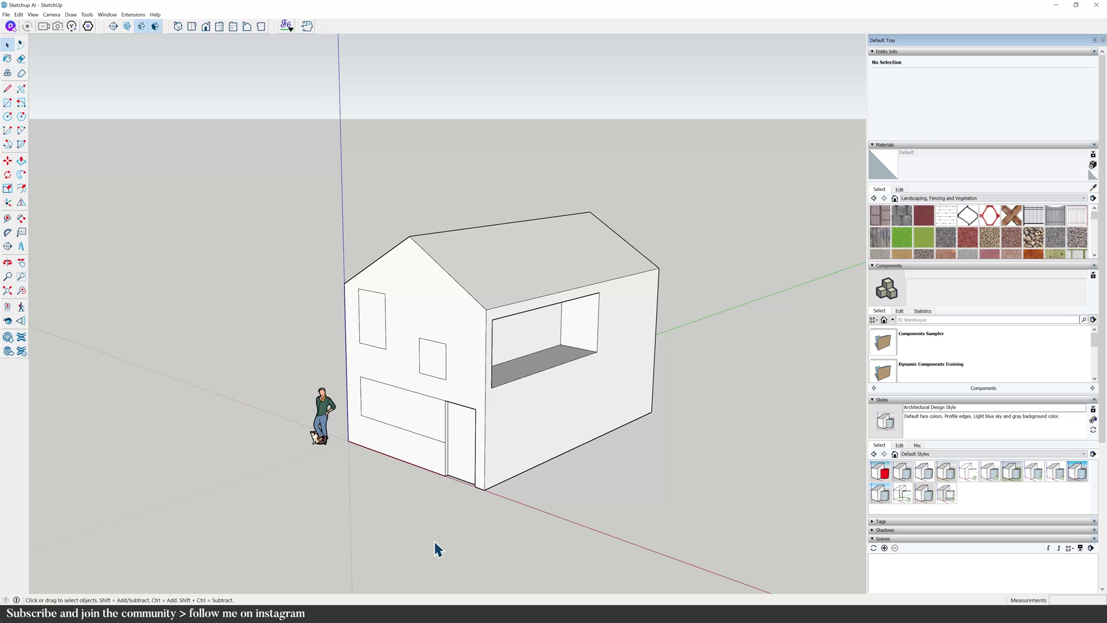
Search the Extension Warehouse for 'ai' and open the free SketchUp Diffusion extension page
middle_drag(440, 546, 422, 529)
drag(423, 529, 364, 539)
key(space)
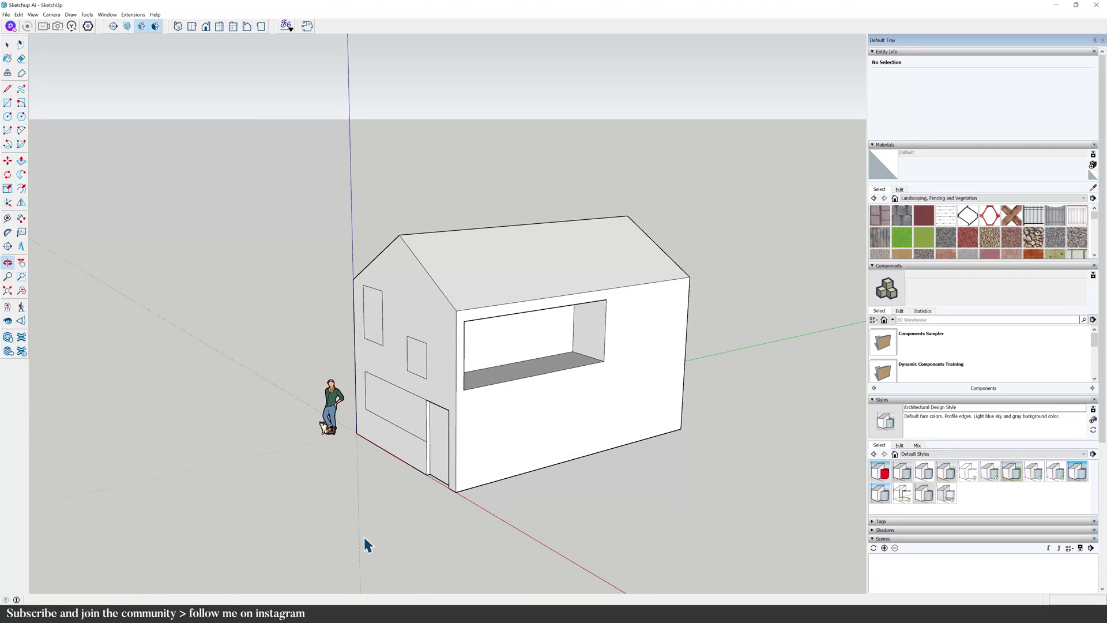
click(23, 336)
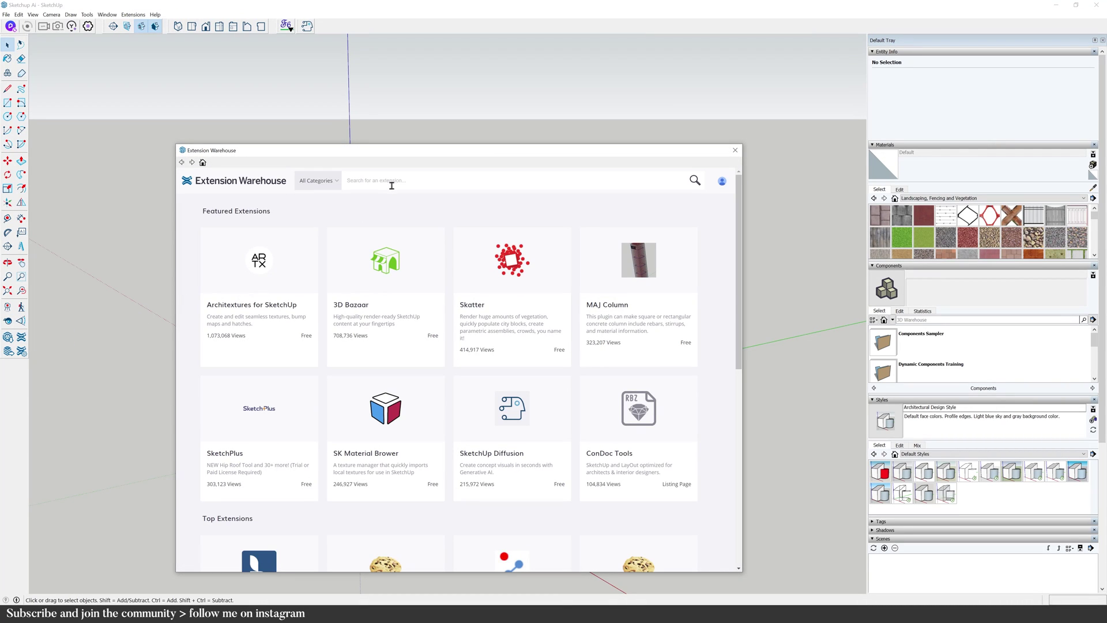
text(ai)
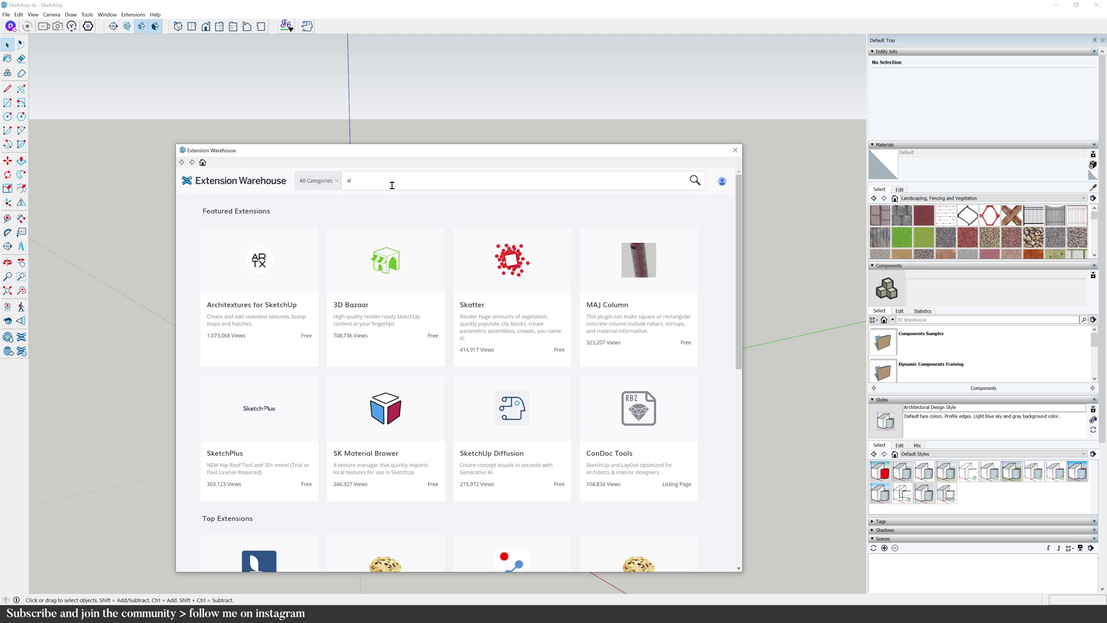
key(Return)
drag(399, 151, 405, 110)
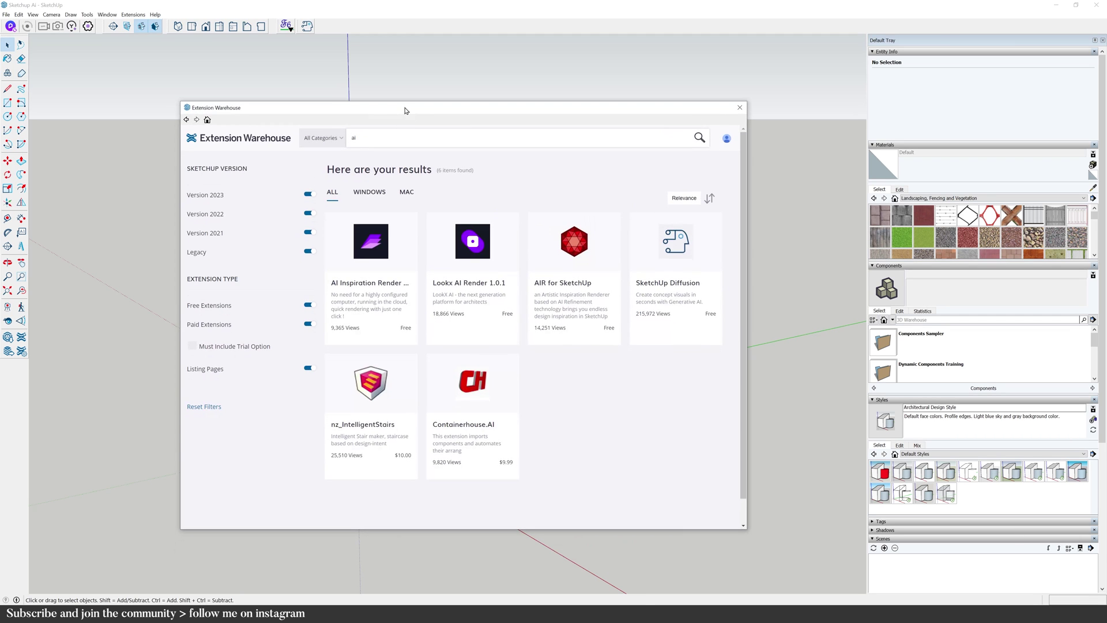
click(641, 262)
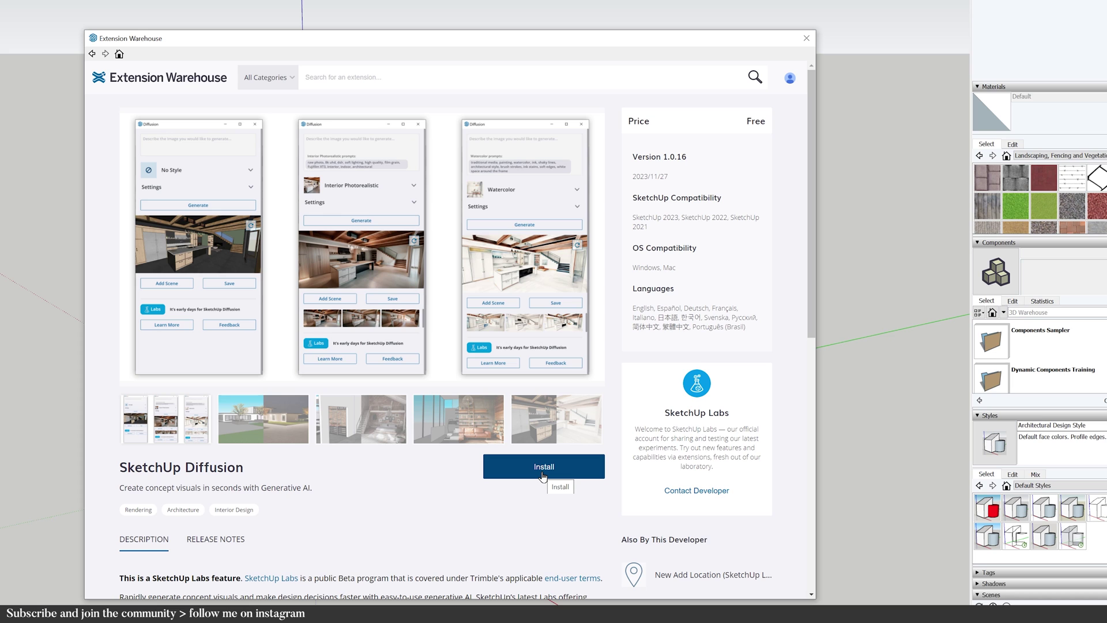
Close the Extension Warehouse, launch the Diffusion panel and page through its introductory tips
click(806, 38)
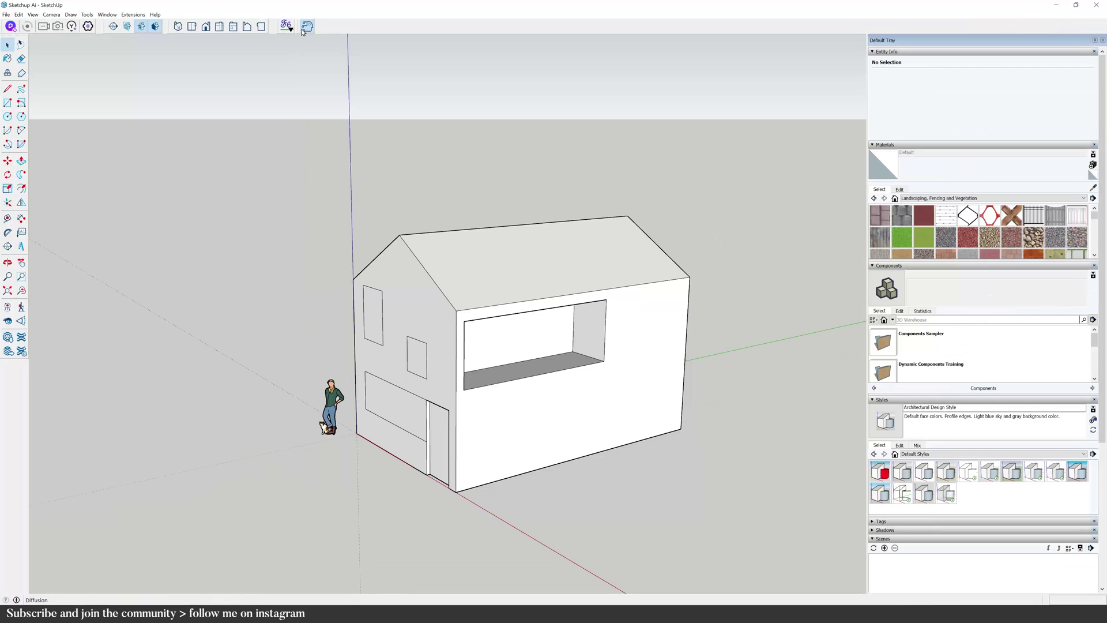
click(307, 26)
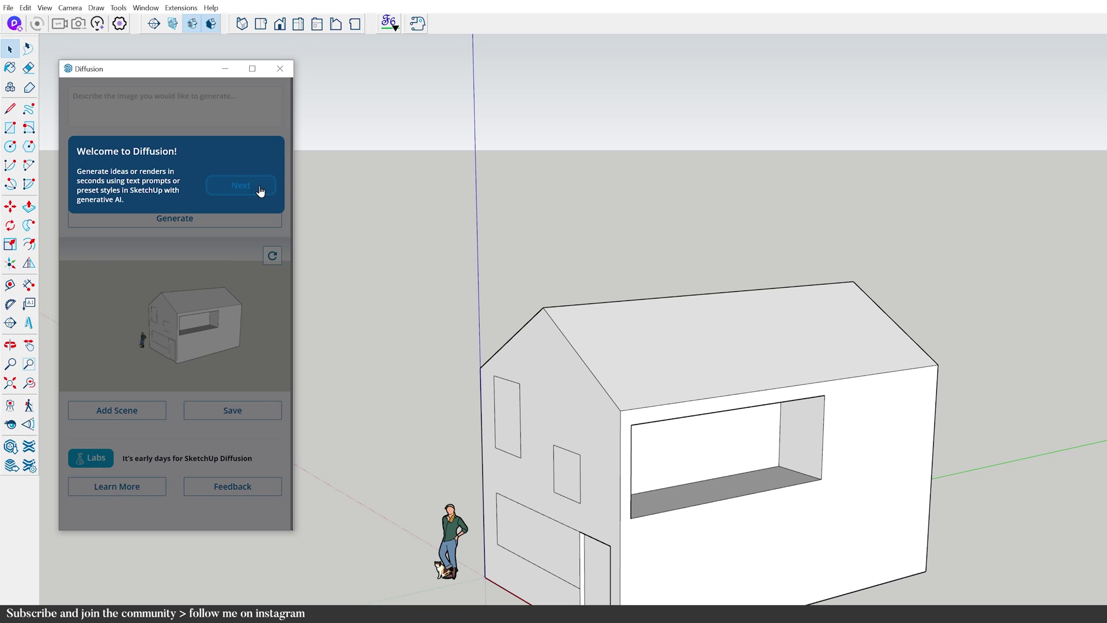
click(190, 145)
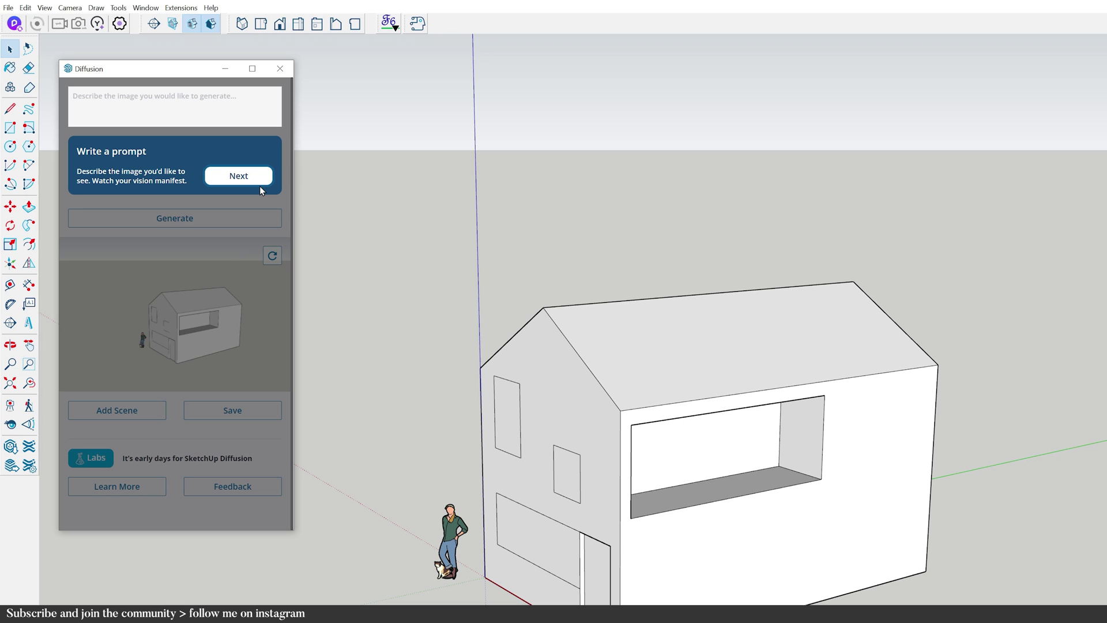
click(250, 182)
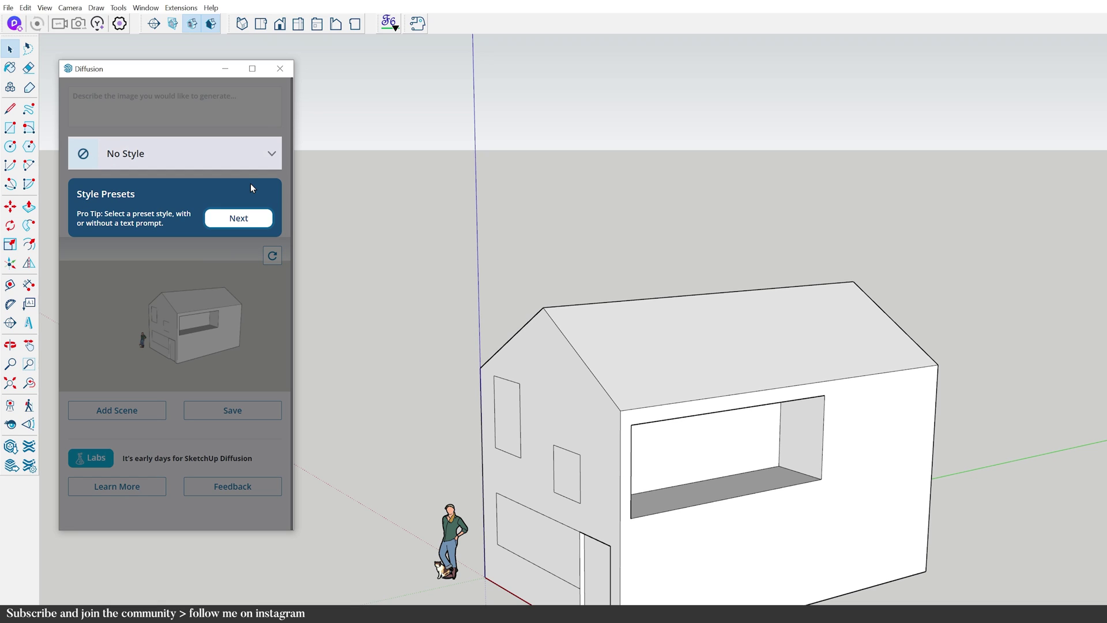
click(238, 218)
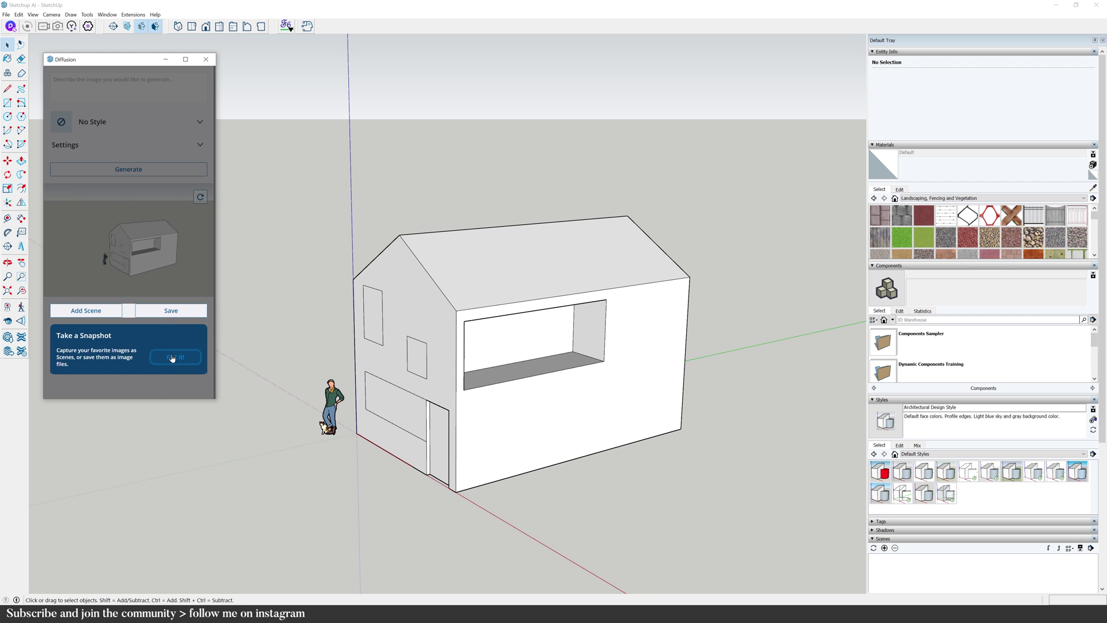
Dismiss the last tip, orbit to a more frontal angle, and refresh the Diffusion input preview
click(238, 473)
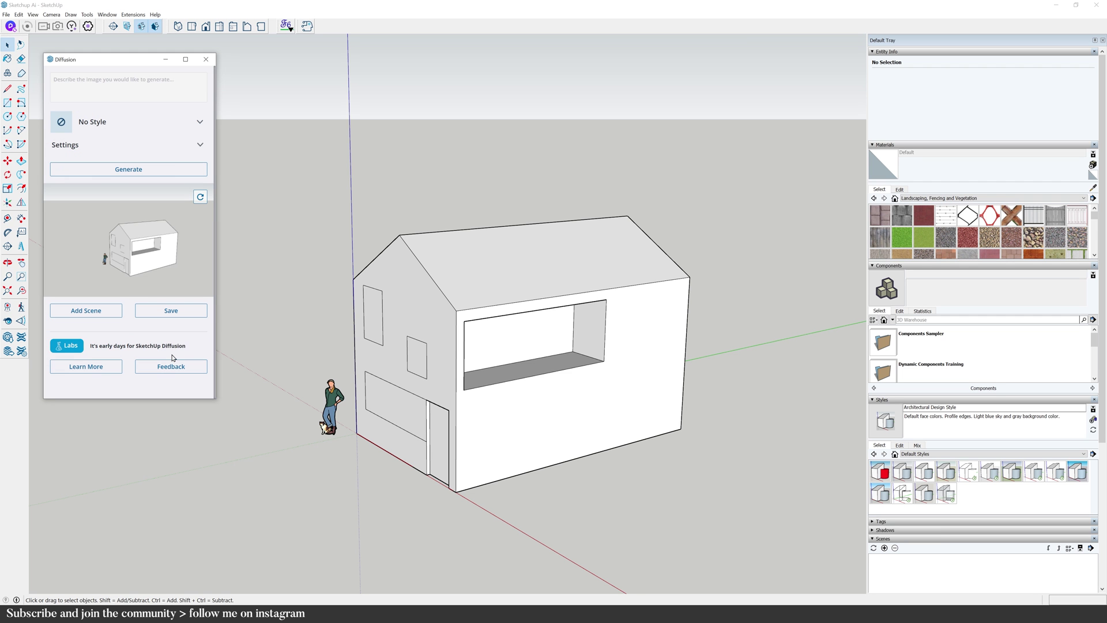
drag(139, 68, 157, 116)
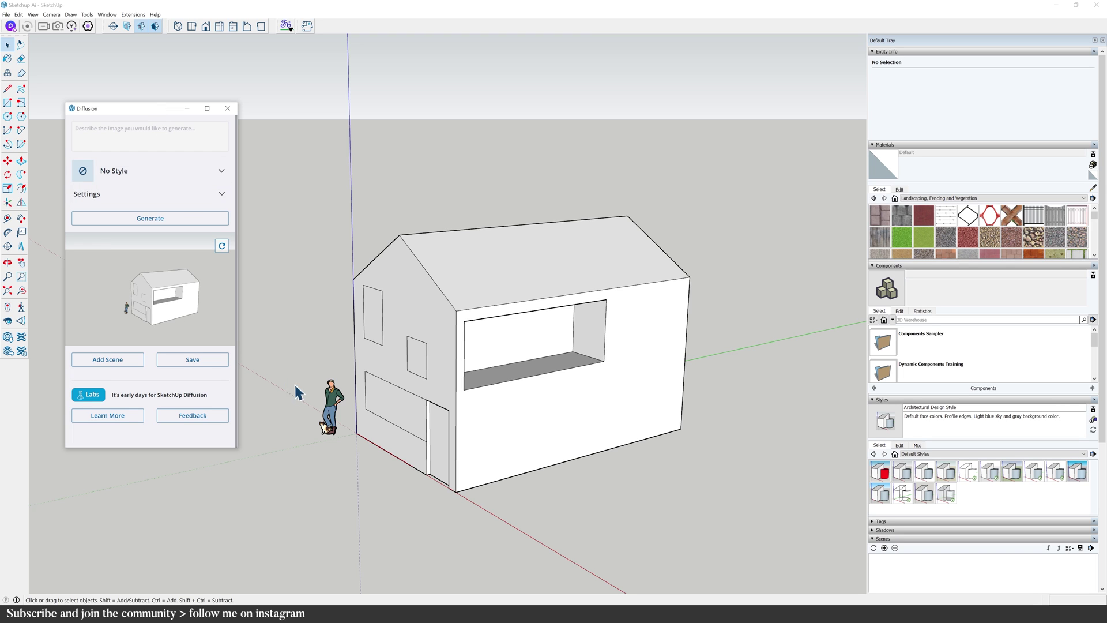
click(8, 262)
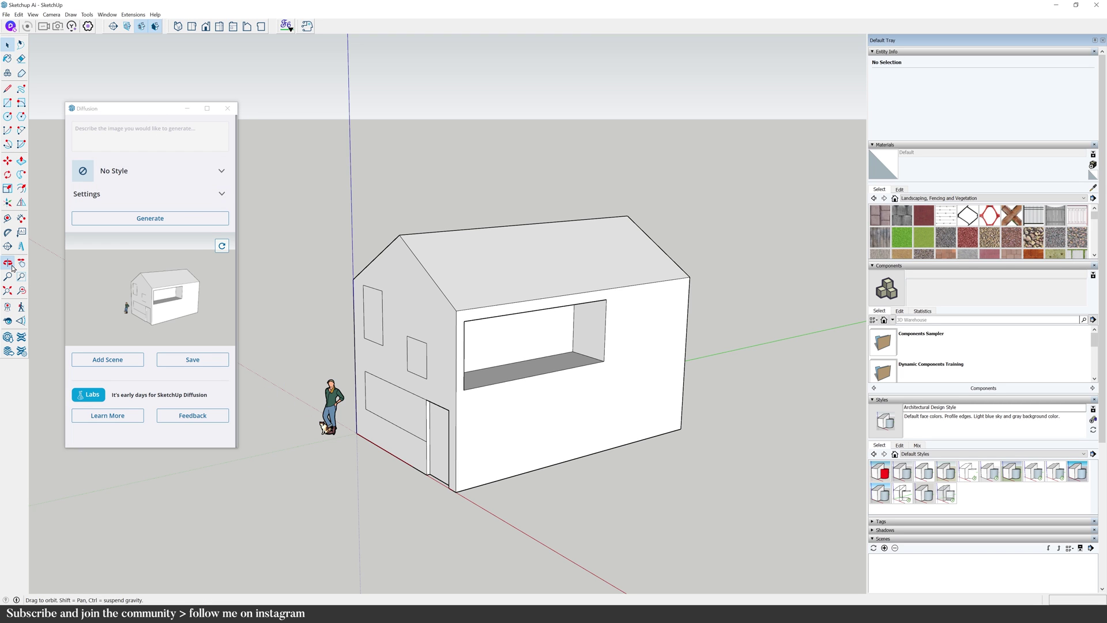
drag(400, 537, 582, 474)
click(221, 246)
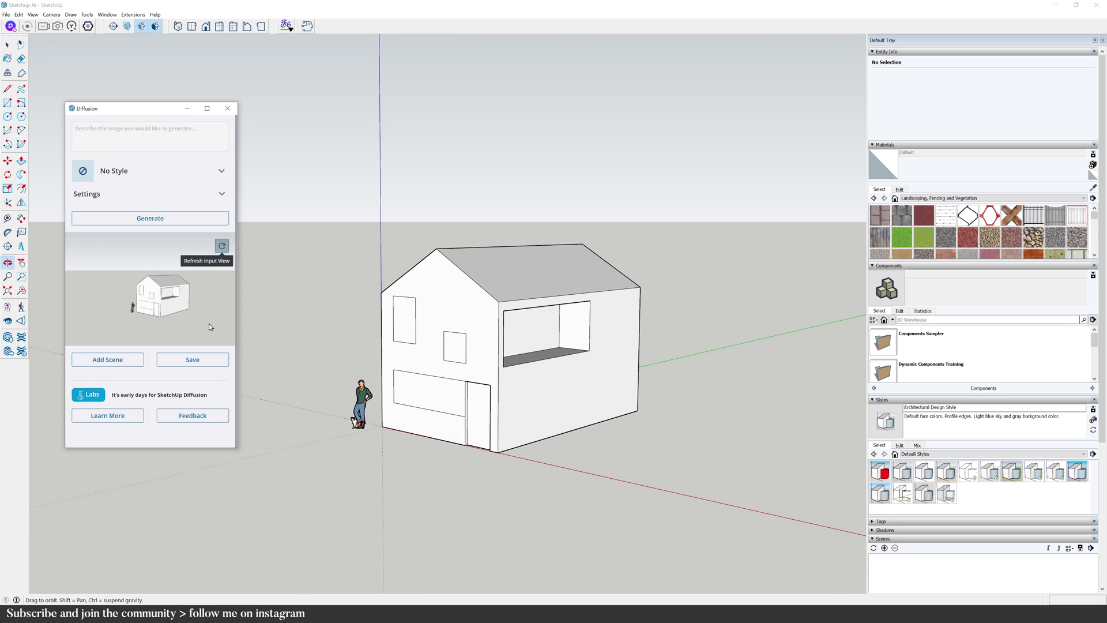
Generate renders from the prompt 'modern timber cabin in the forest with a view of a lake in the background'
click(141, 126)
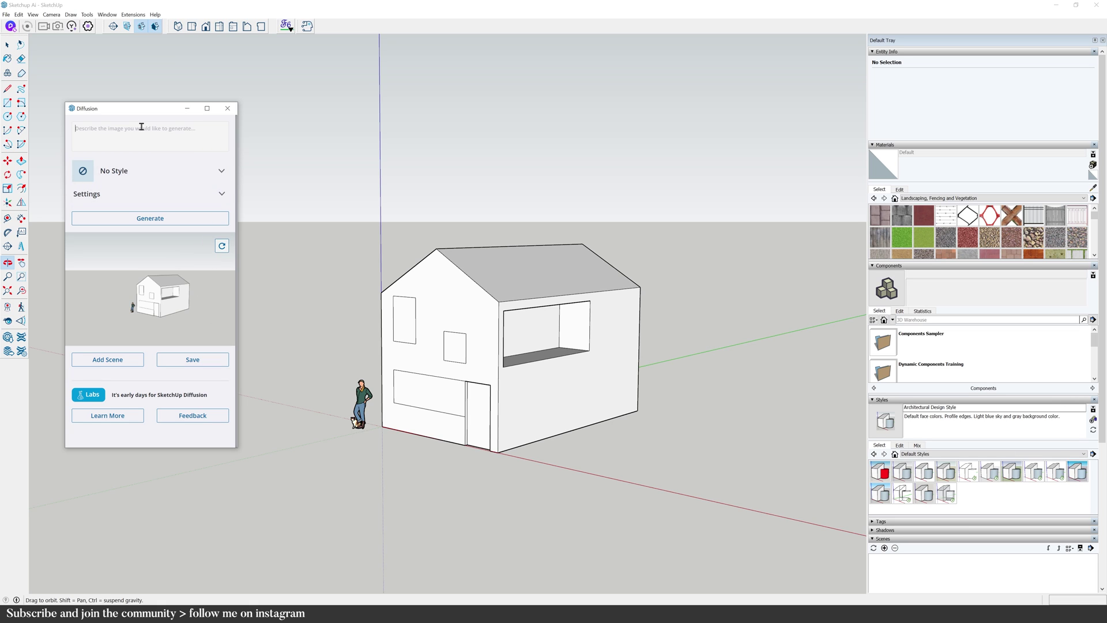
text(mode)
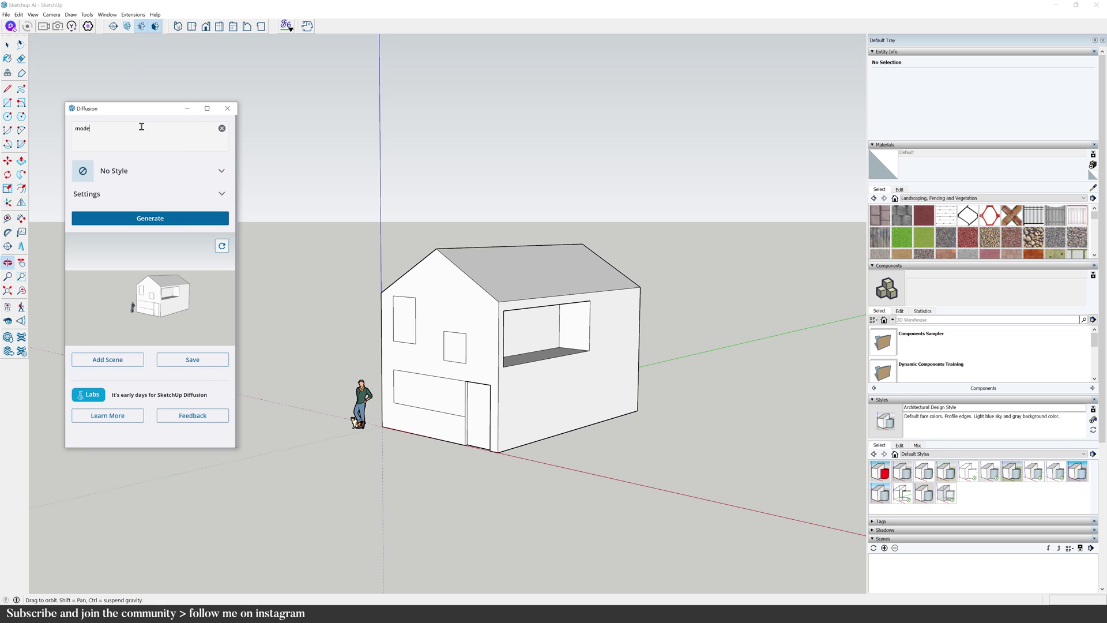
text(rn timber cabin in the forest with a view of a lake in the background)
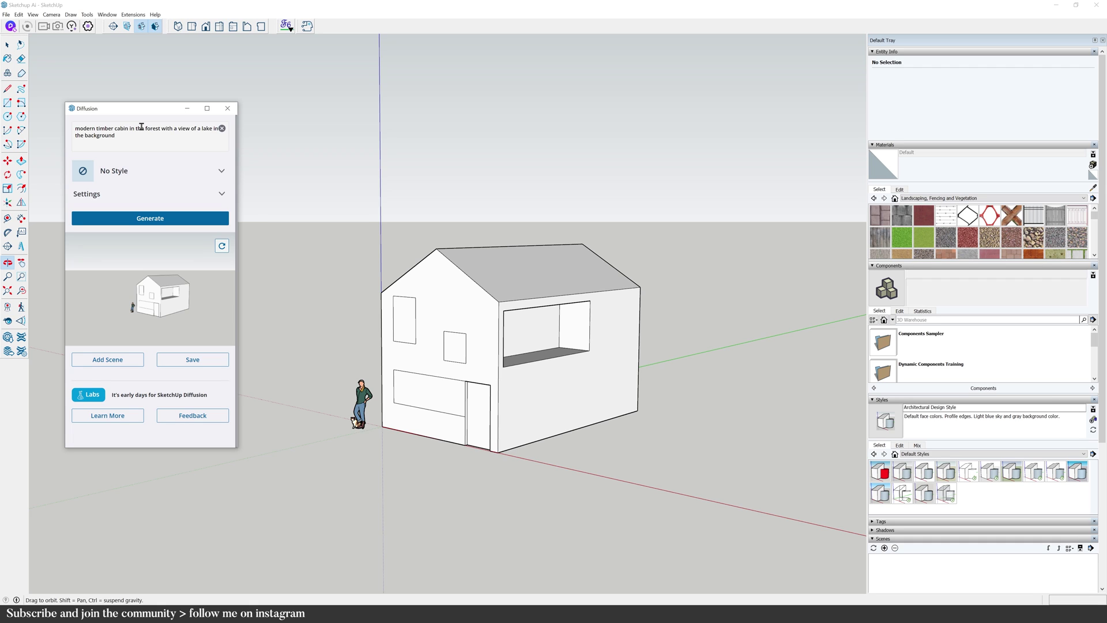
click(106, 219)
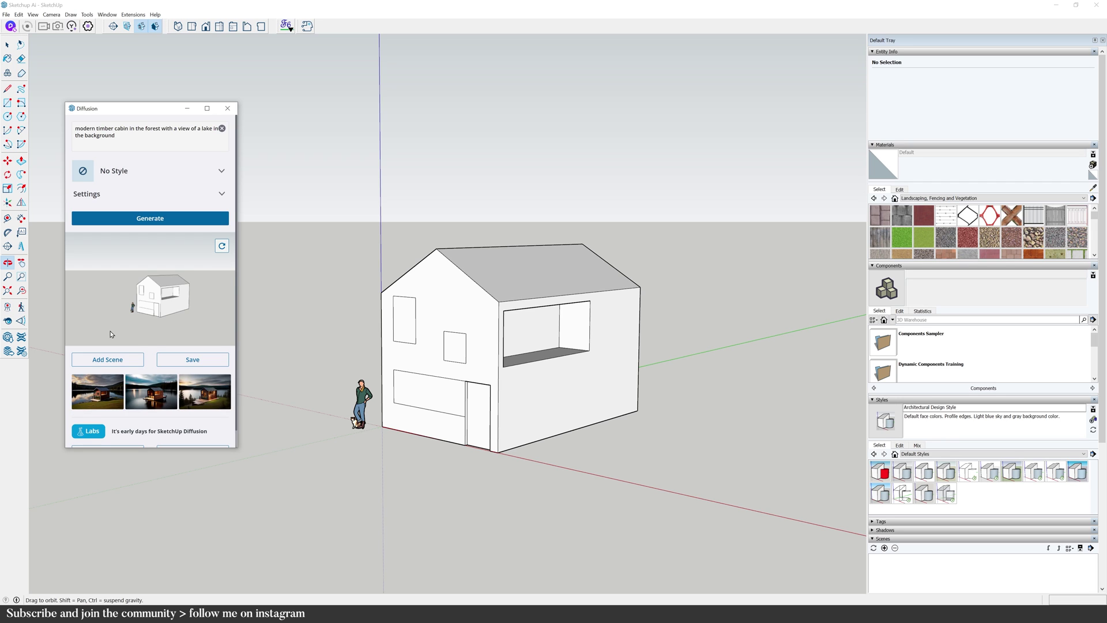
Compare the three generated cabin renders by previewing each thumbnail in turn
scroll(111, 334, down, 1)
click(95, 374)
click(162, 391)
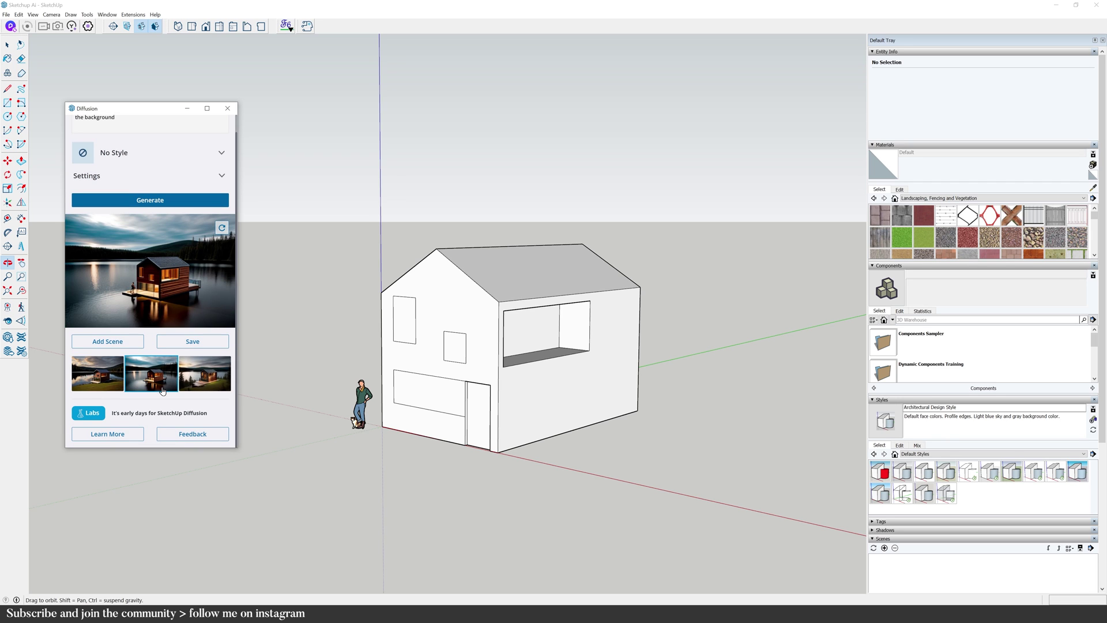
click(188, 381)
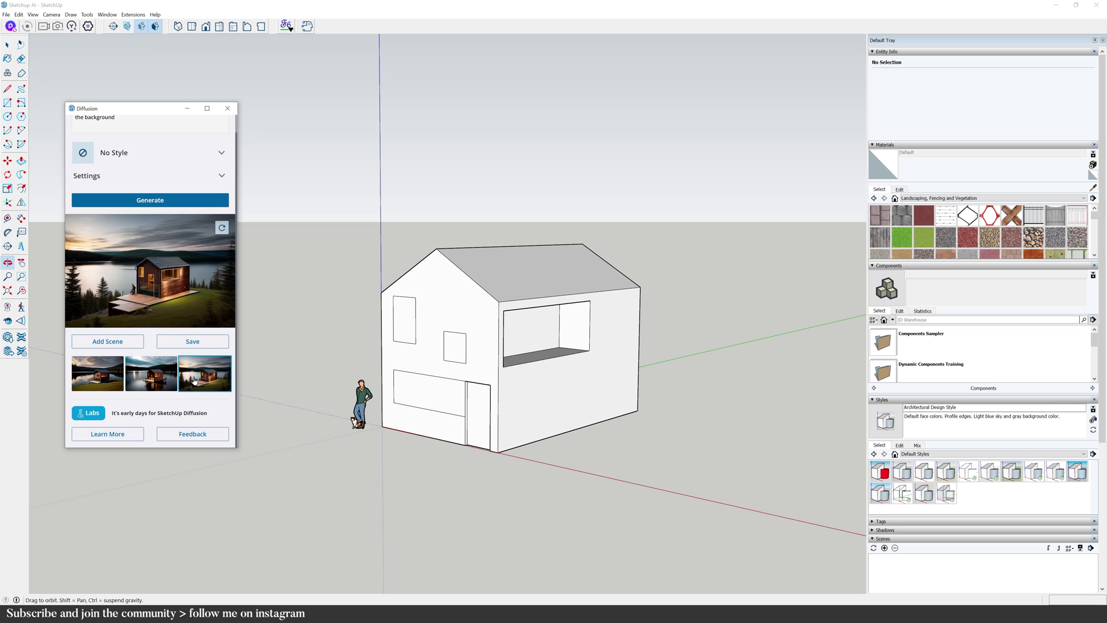
click(108, 376)
click(136, 375)
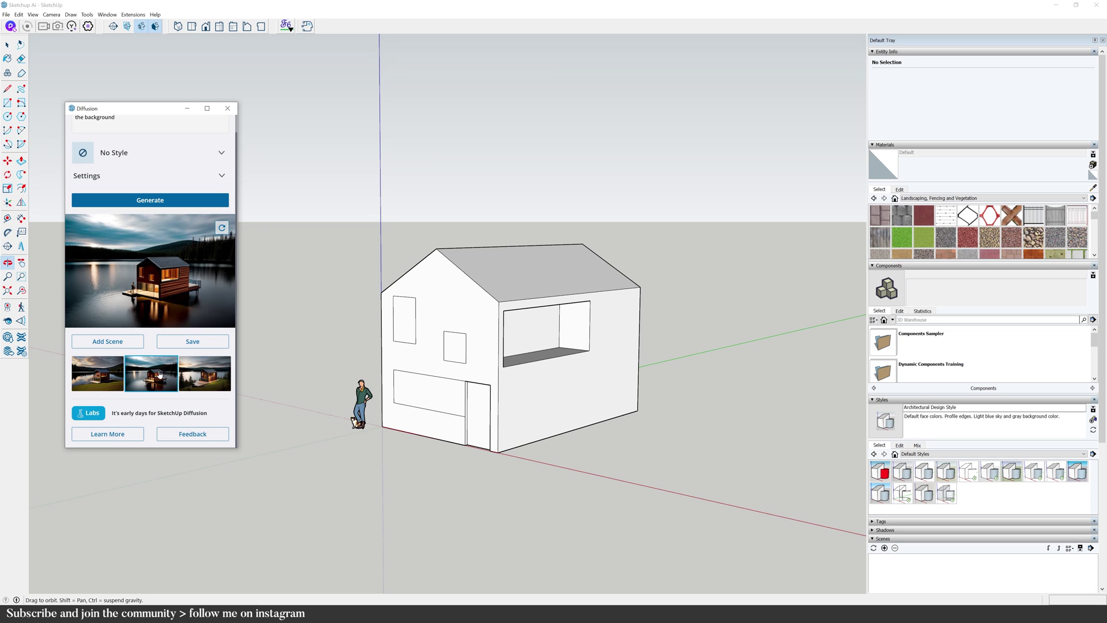
click(194, 374)
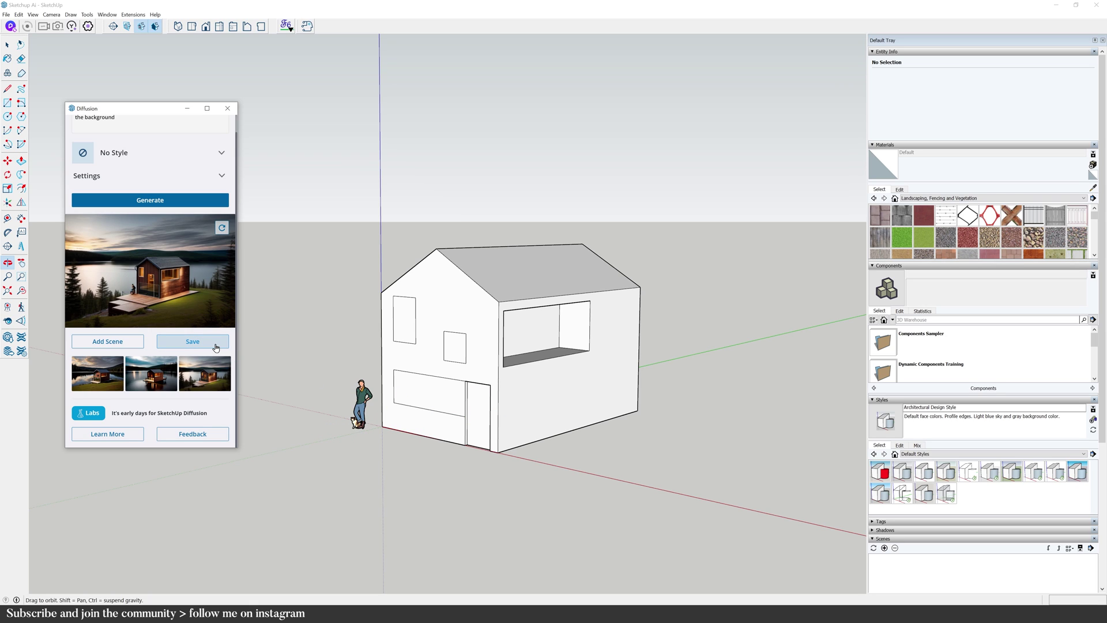
Extend the prompt with 'dining table to the right with bbq, a dear to the left' and regenerate
scroll(173, 300, up, 1)
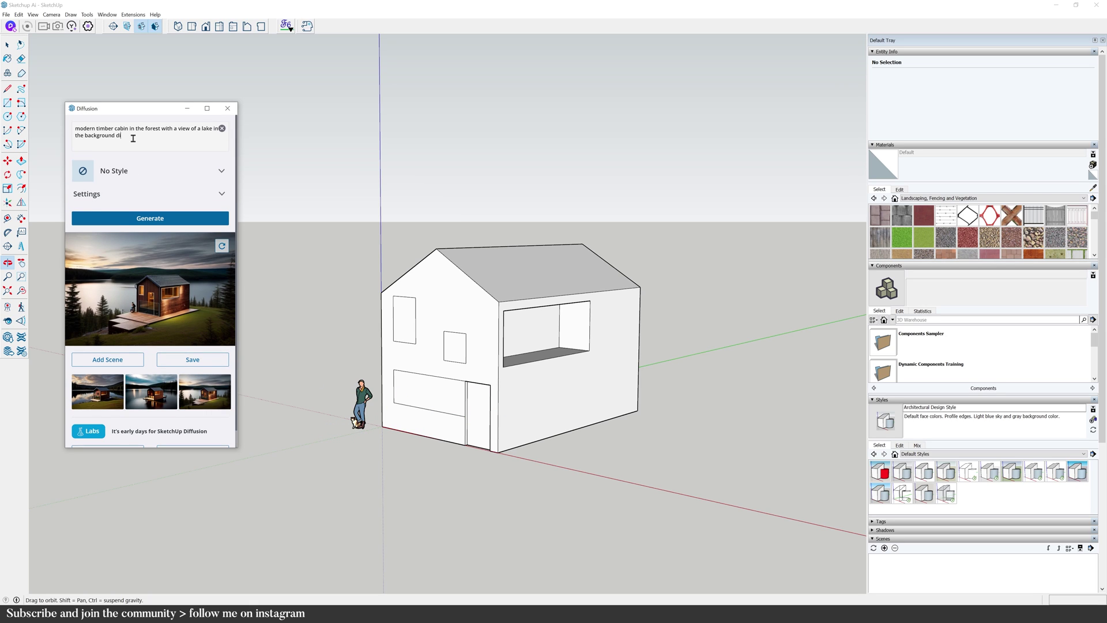
text(ing table to the right with bbq, a dear to the left)
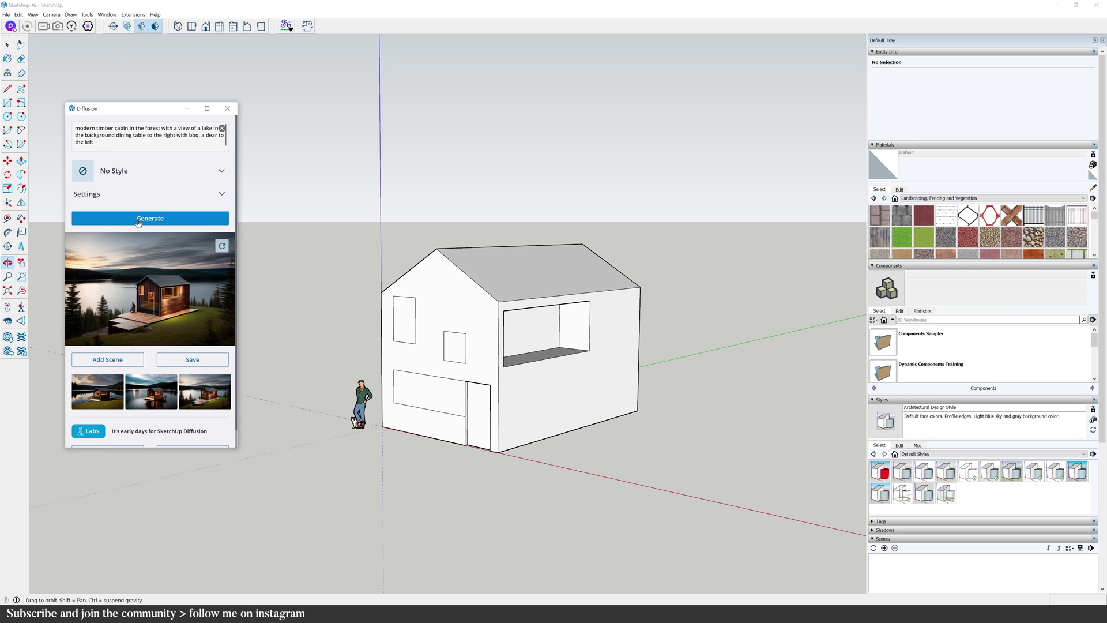
click(161, 223)
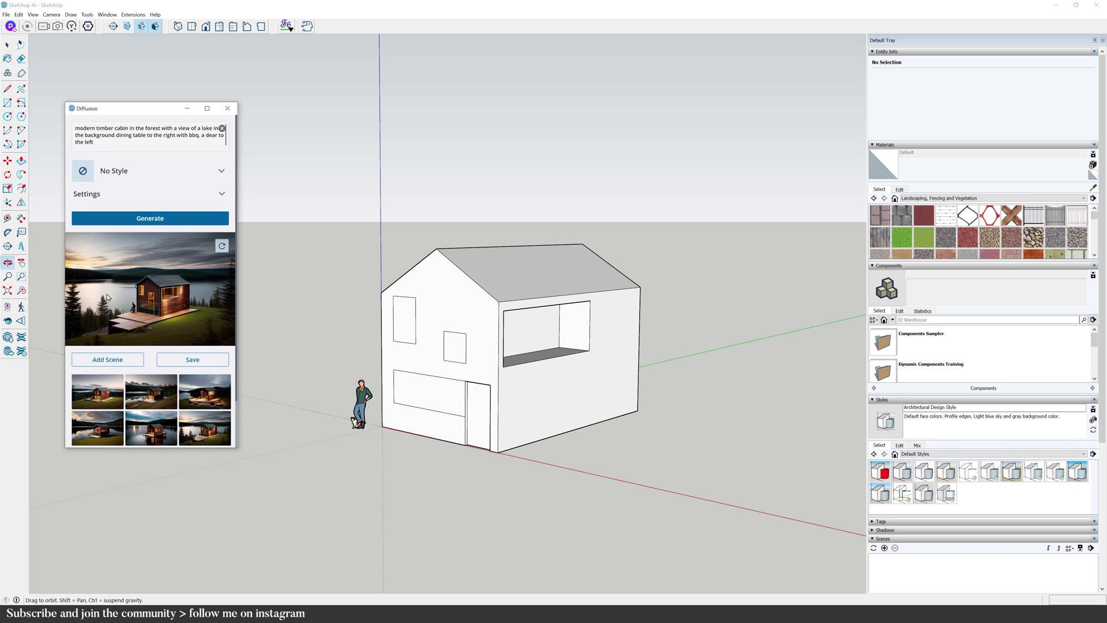
Preview the new mountain-lake and cabin-on-deck renders
click(111, 393)
click(144, 396)
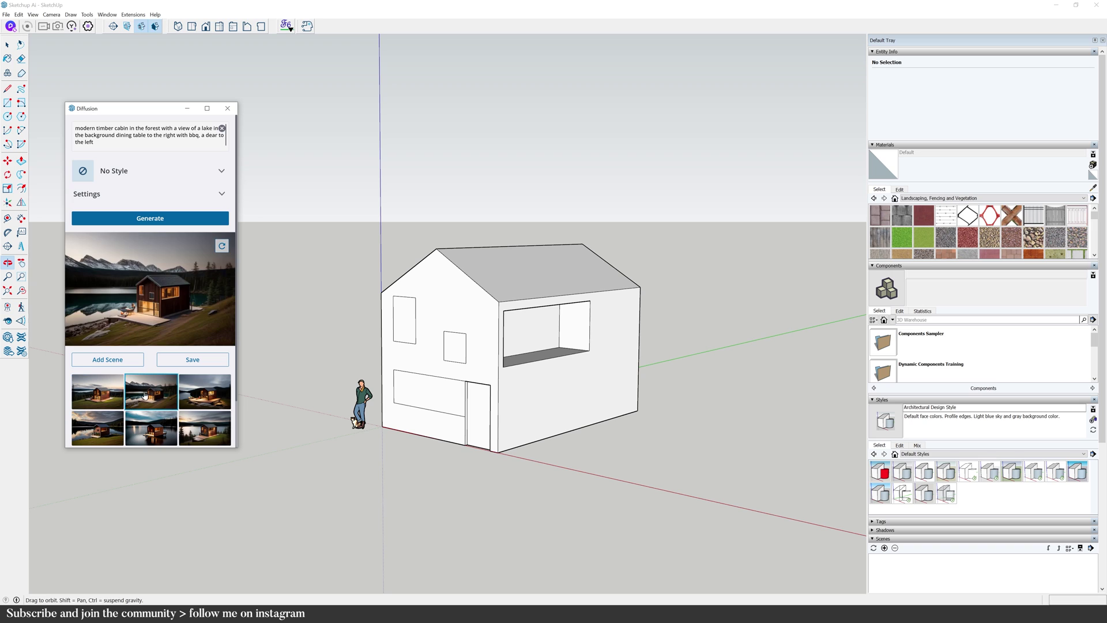
click(195, 386)
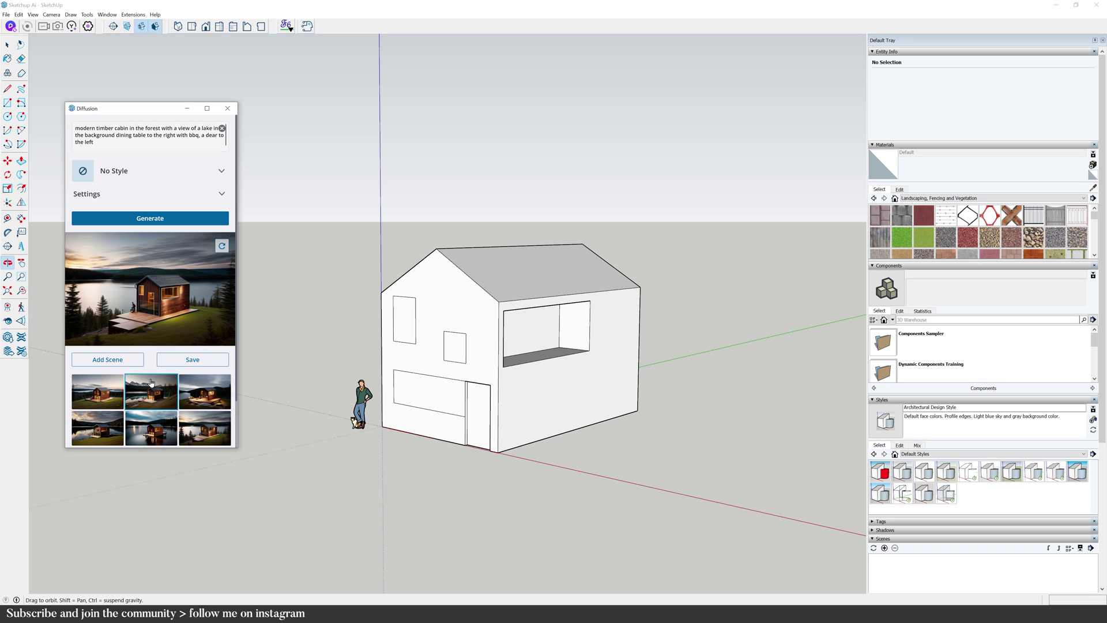
Save the current render and the night cabin-on-deck render as two new scenes
click(131, 361)
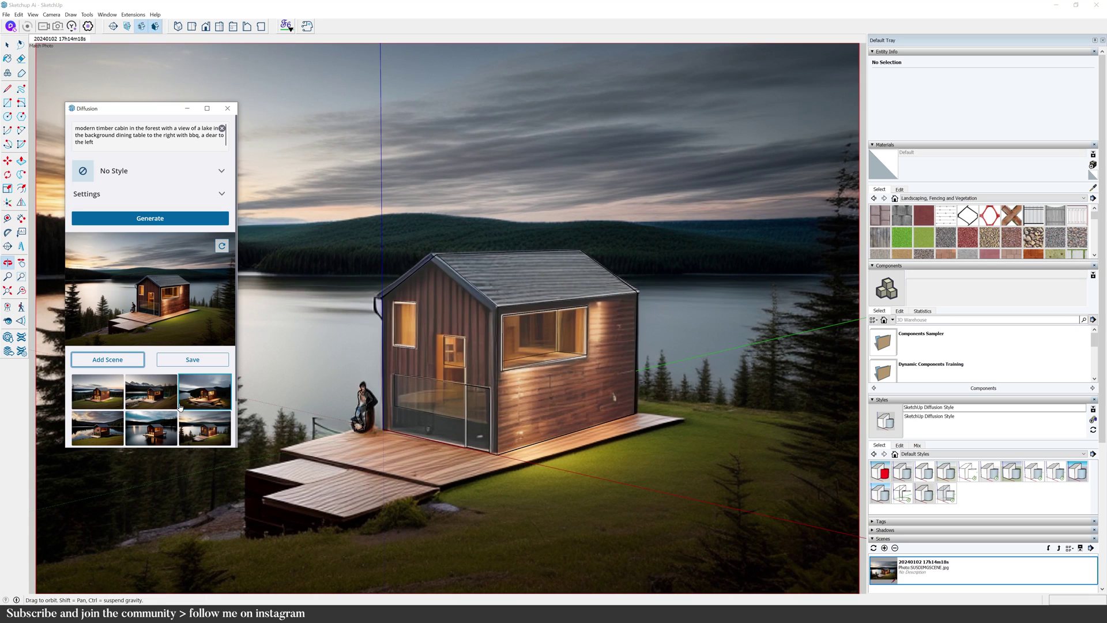
click(193, 399)
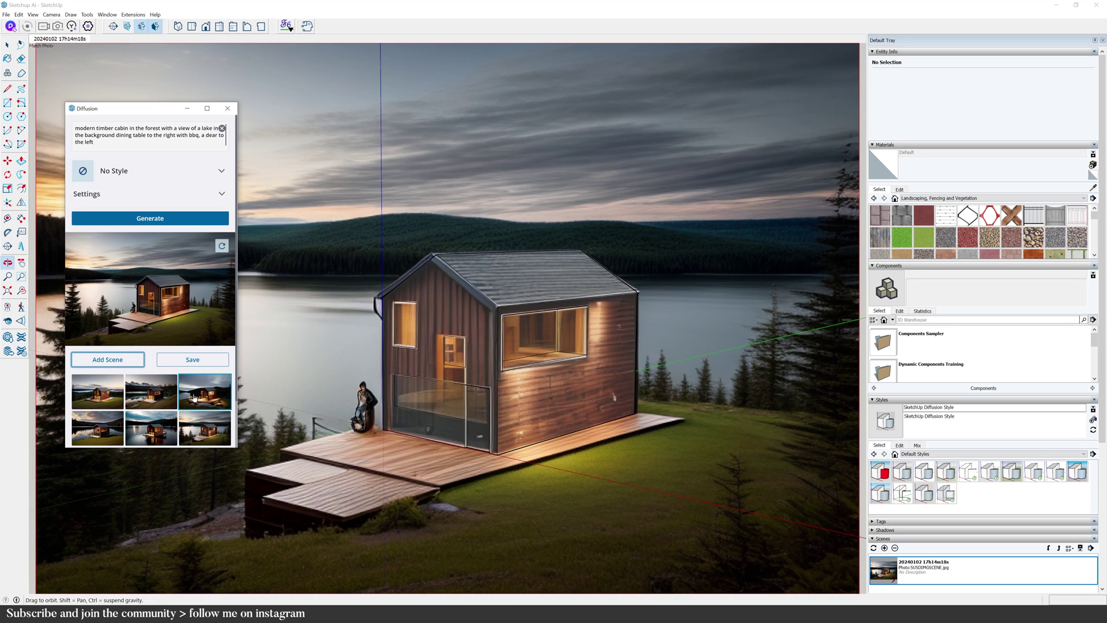
click(133, 365)
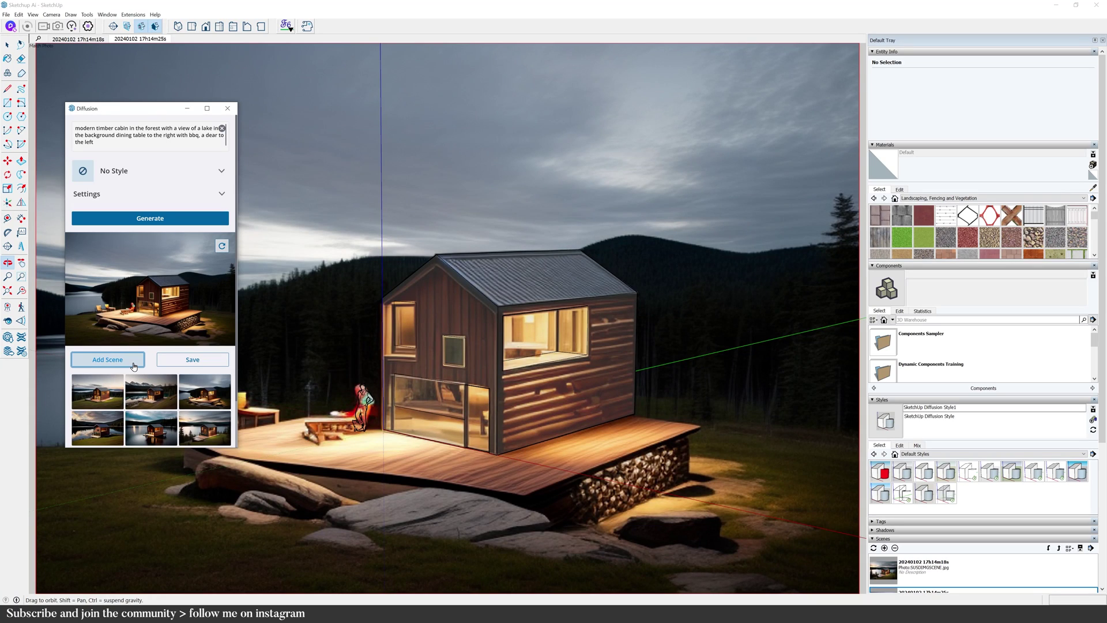
Refresh the input view, reload the Diffusion panel, and return the viewport to the plain house
click(221, 249)
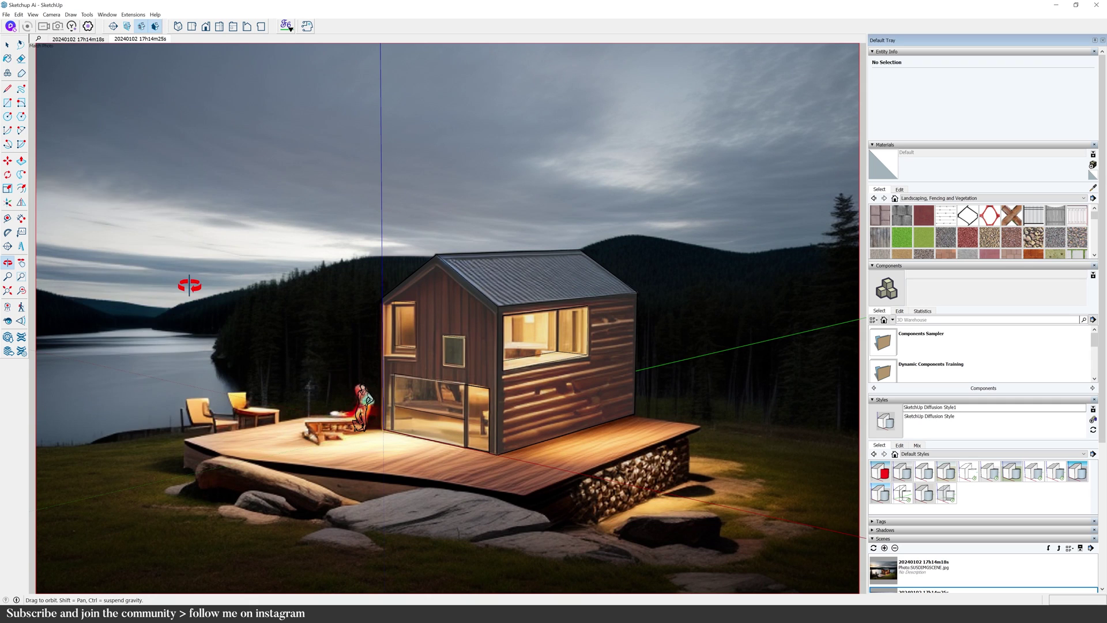
click(309, 27)
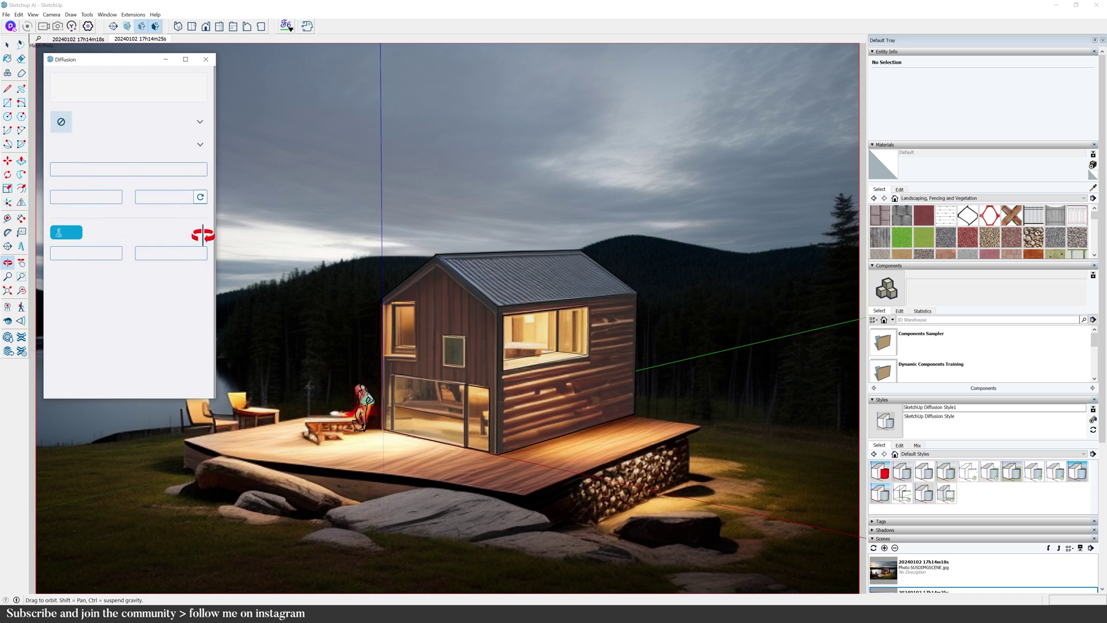
click(385, 457)
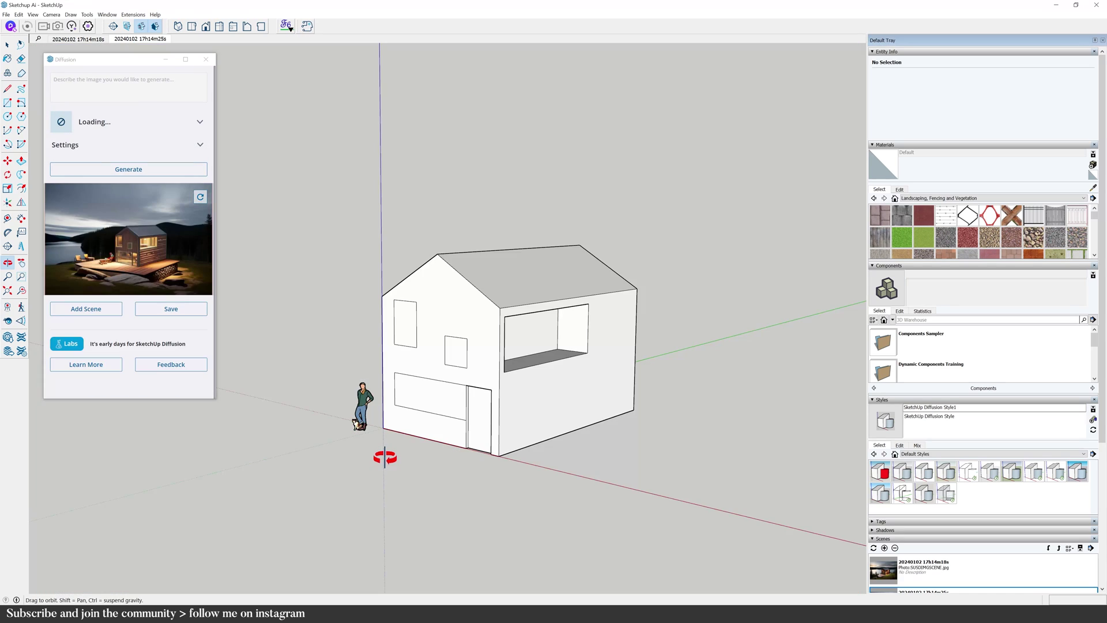
Set Diffusion's Respect Model Geometry to 0.6 and Prompt Influence to 10
click(200, 198)
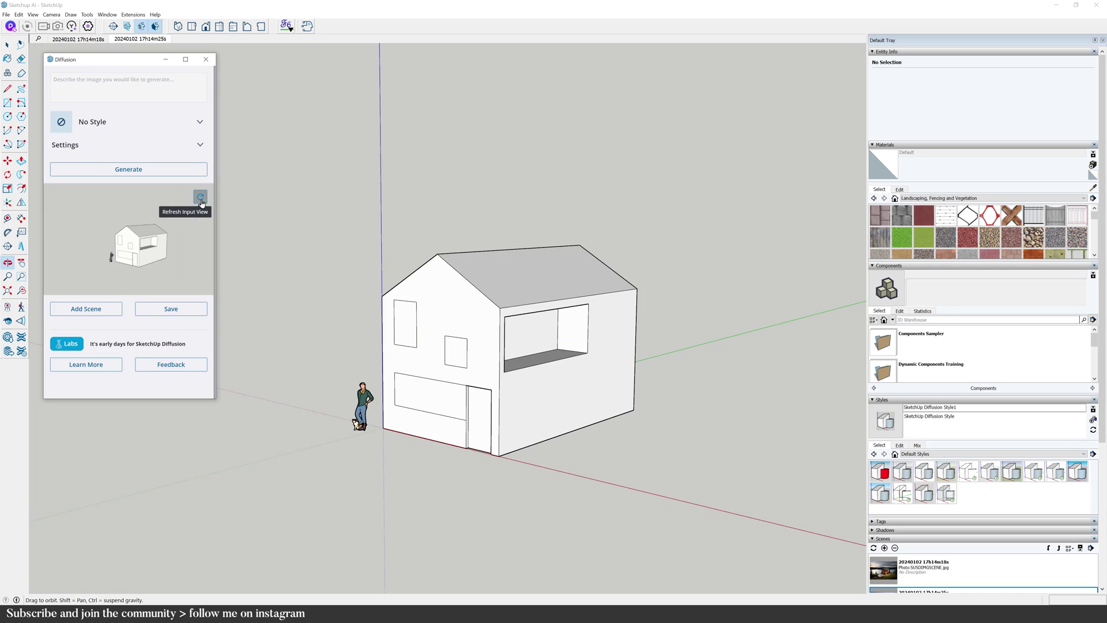
drag(115, 59, 138, 100)
click(92, 185)
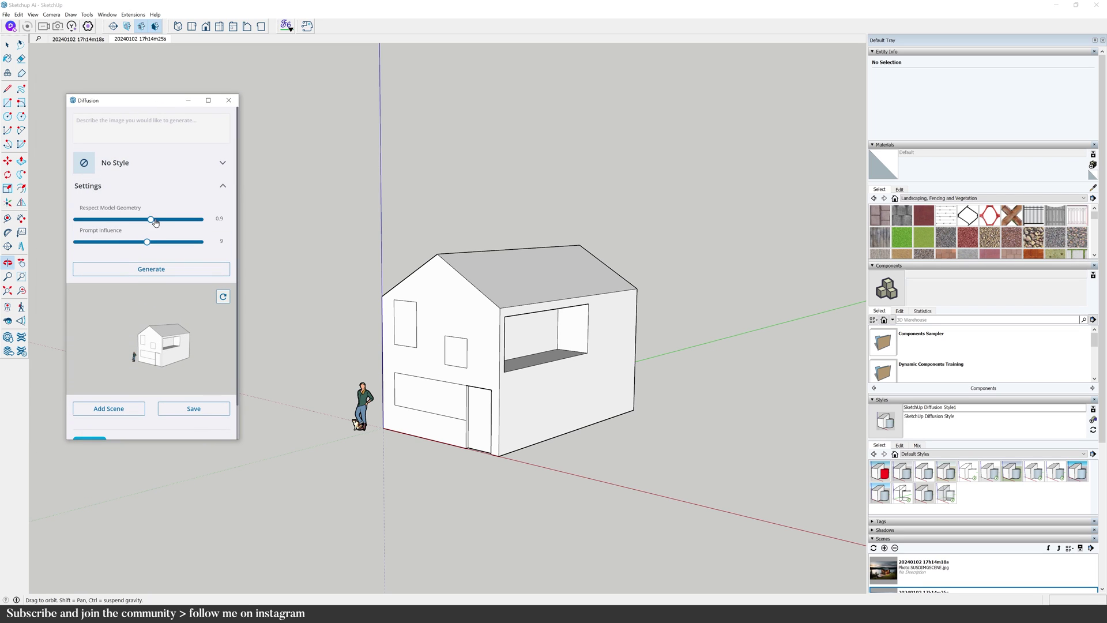
drag(151, 220, 94, 223)
drag(139, 249, 172, 248)
drag(94, 222, 128, 227)
click(141, 131)
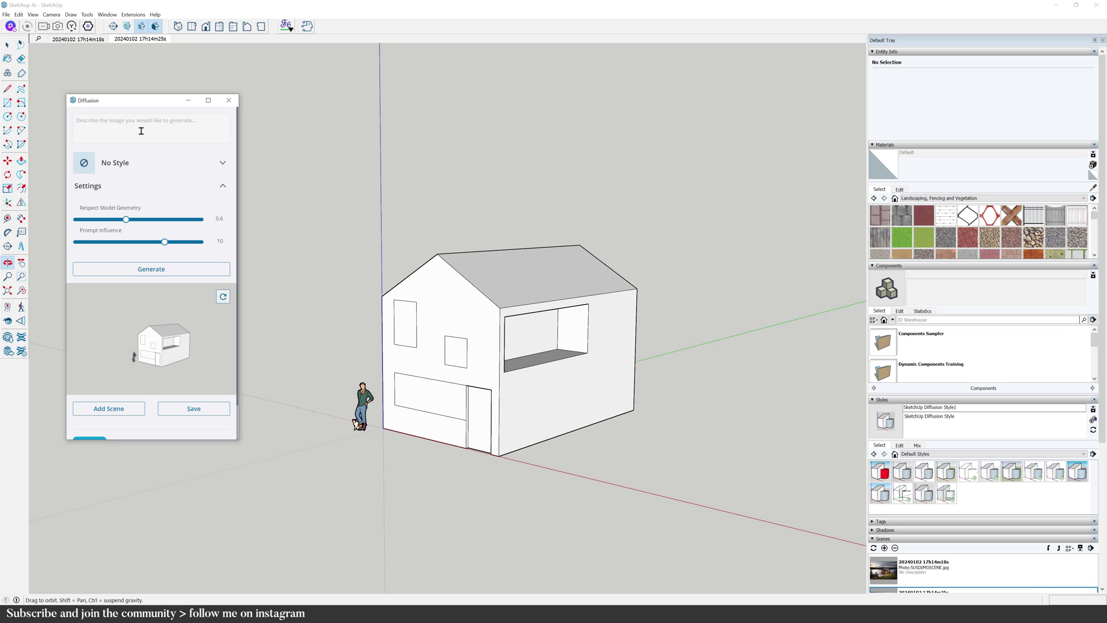
Generate renders from 'modern timber cabin with a view to the lake with outdoor seating' and preview the log and lakeside cabins
text(mo)
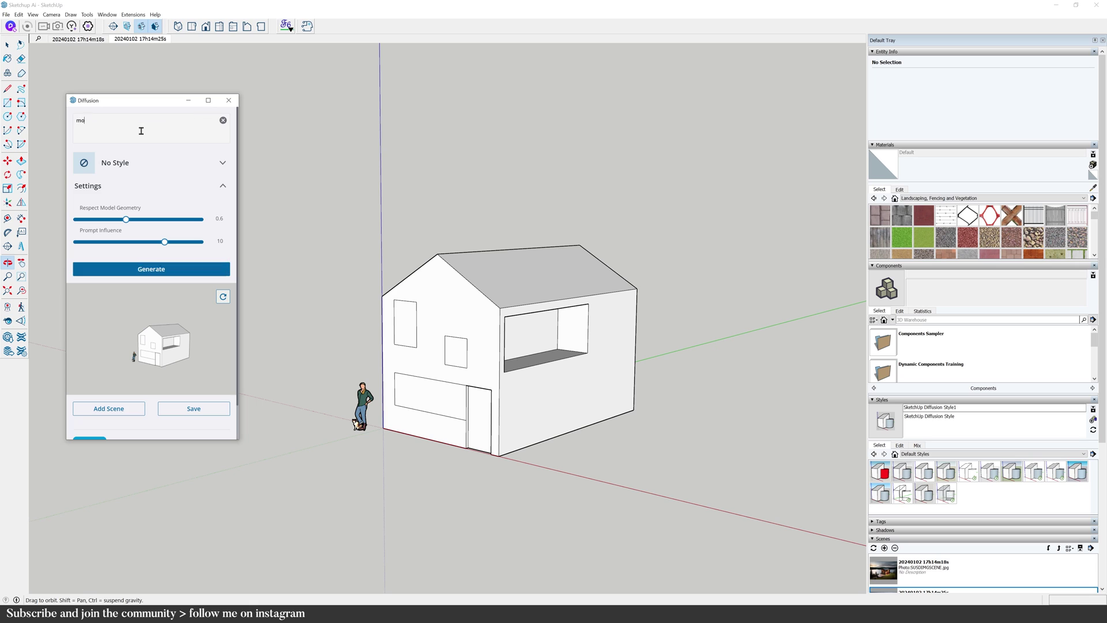
text(dern timber cabin with a view to the lake with outdoor seating)
click(142, 269)
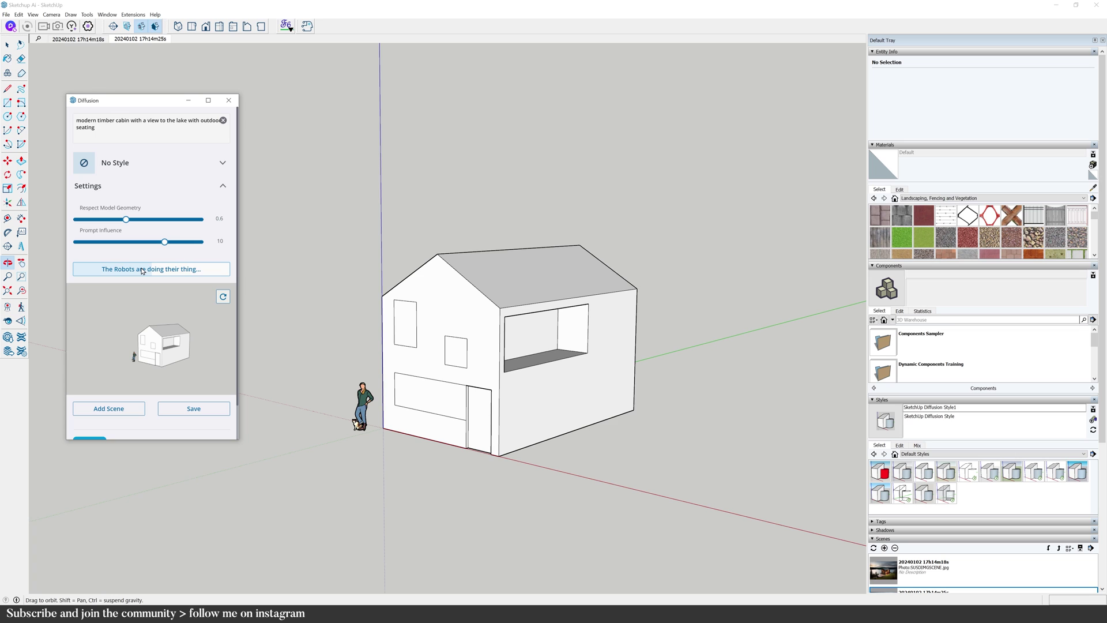
scroll(144, 323, down, 2)
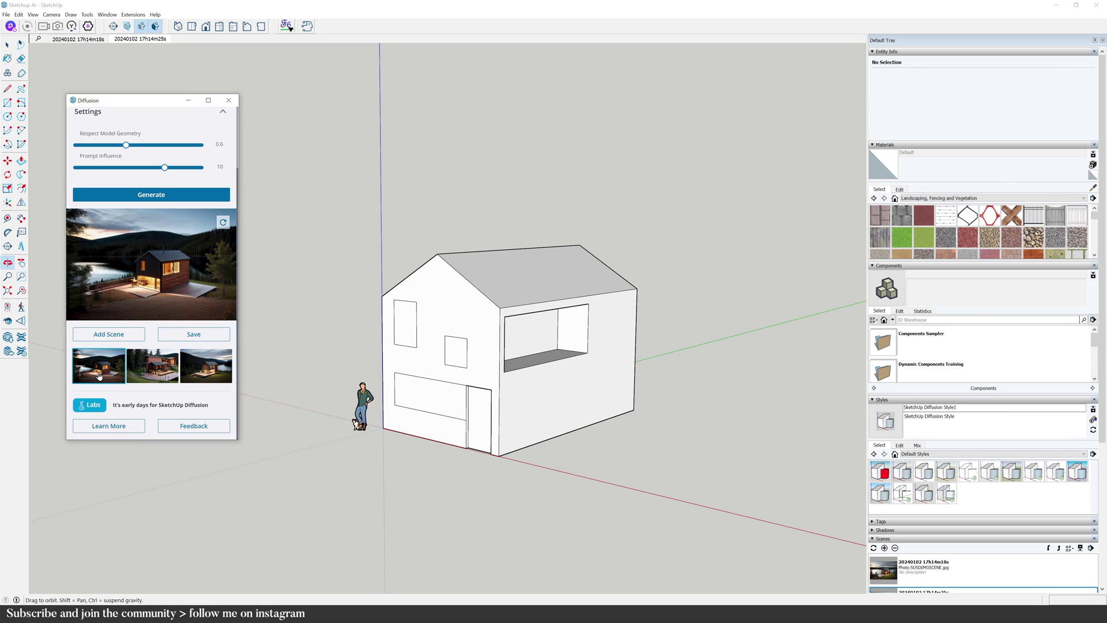
click(139, 367)
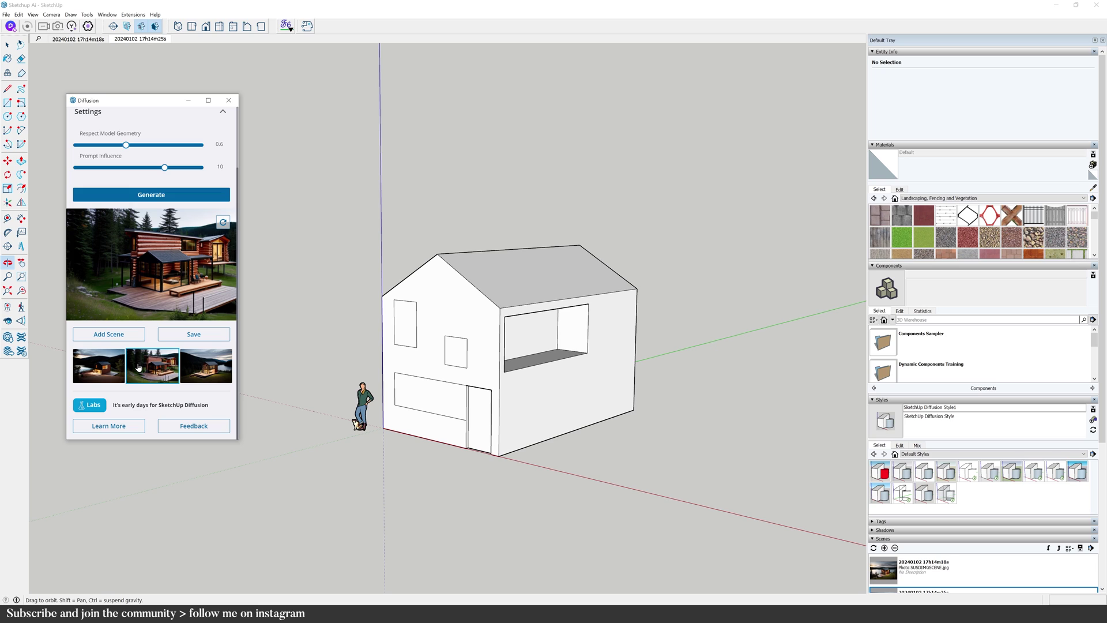
click(197, 372)
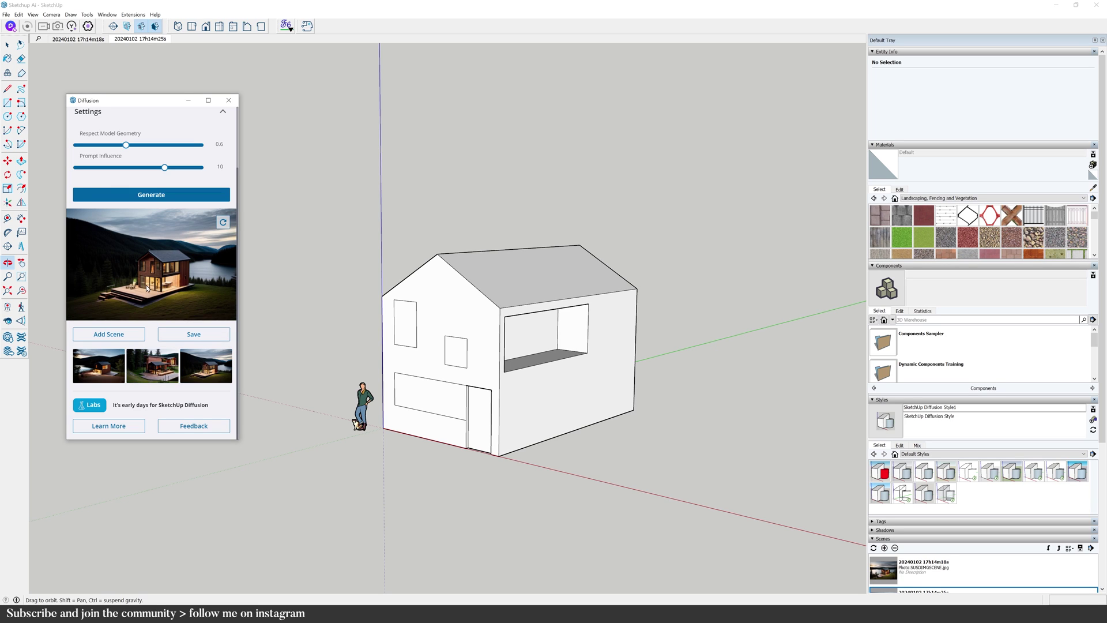
Try the Clay Model and Watercolor render styles, settling on Illustration
scroll(153, 294, up, 5)
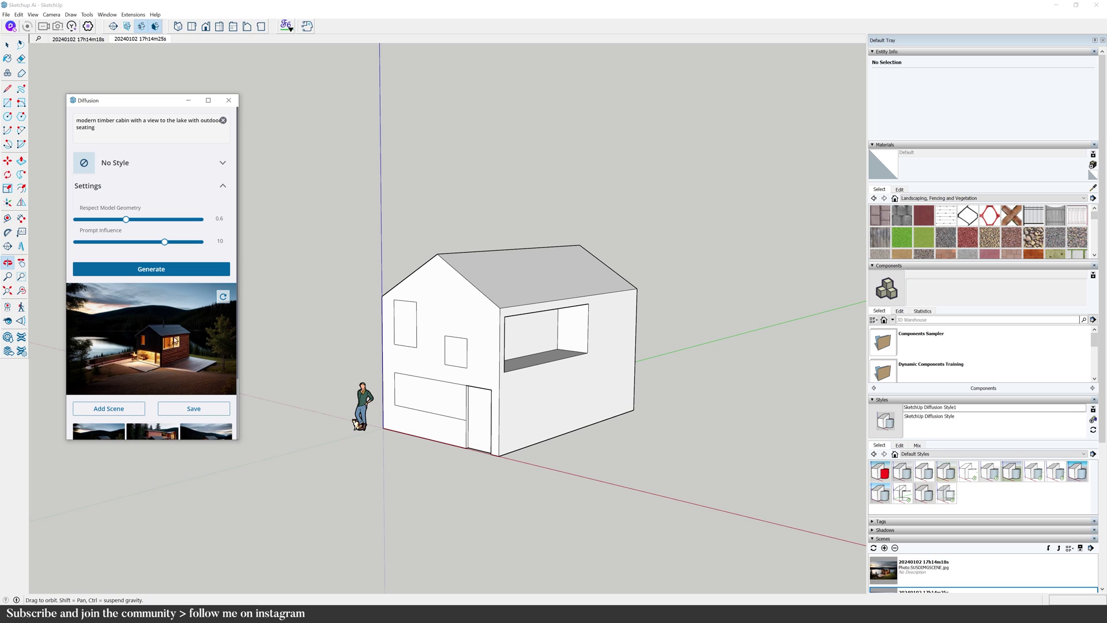
click(208, 170)
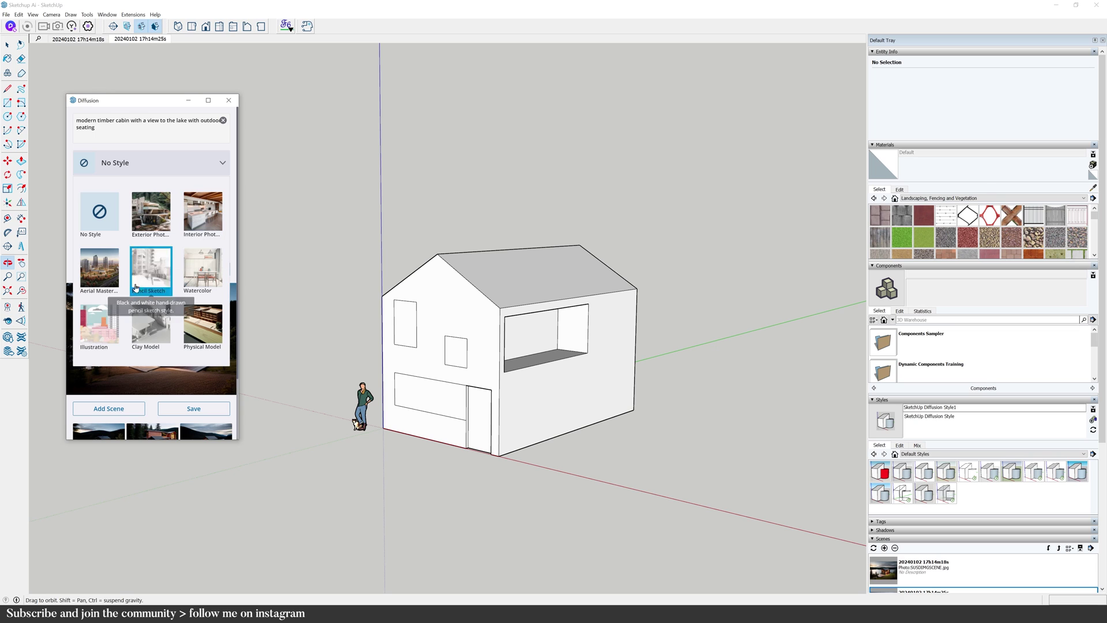
click(108, 312)
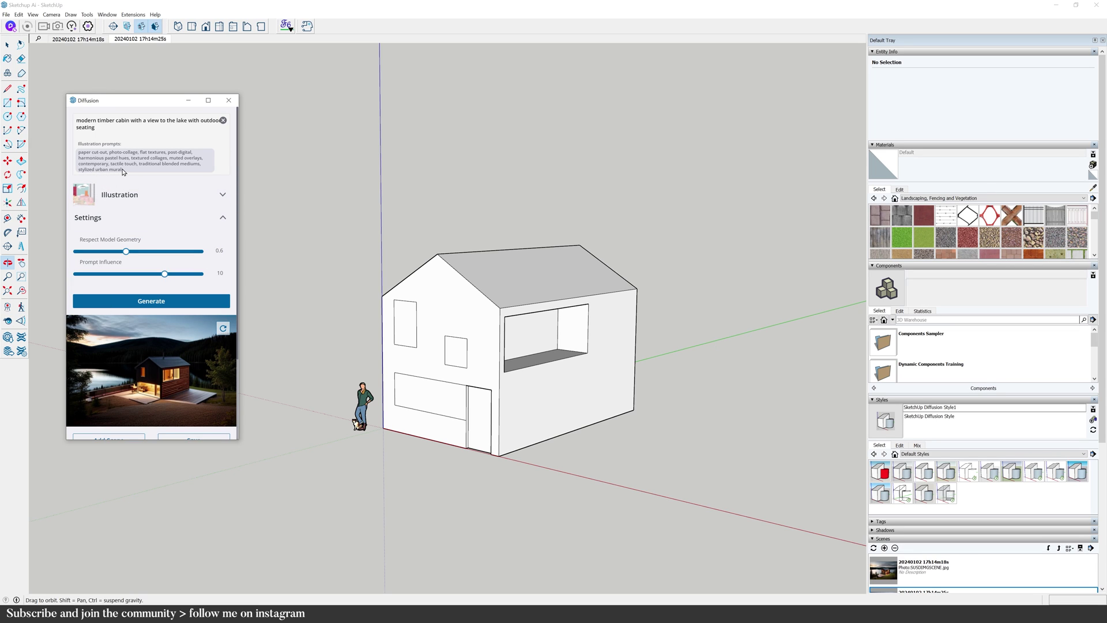
click(124, 194)
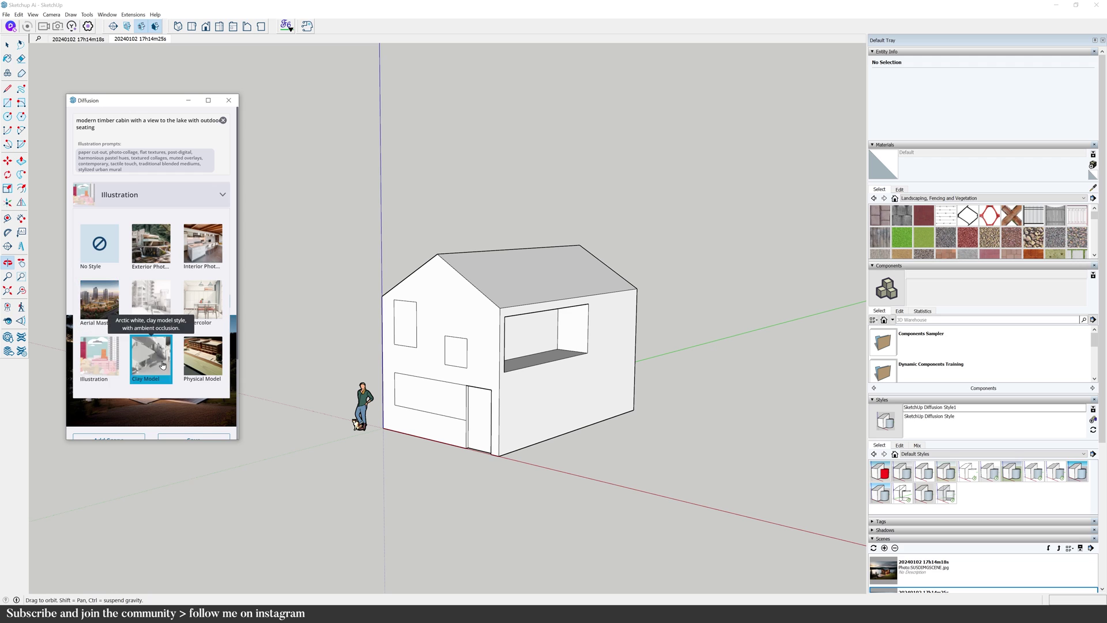
click(98, 296)
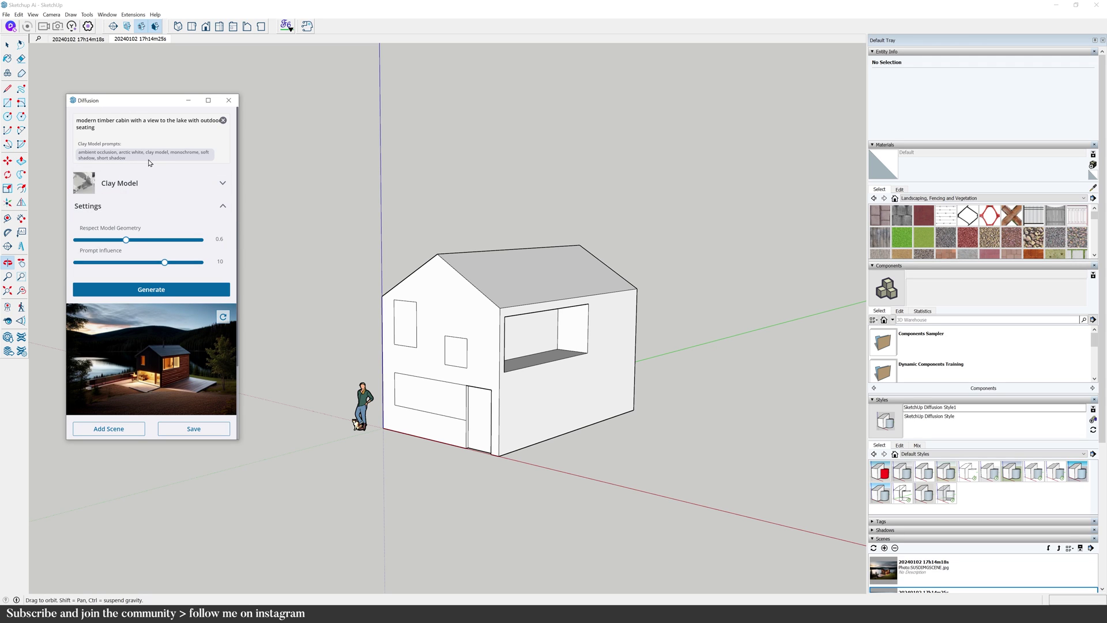
click(143, 181)
click(148, 248)
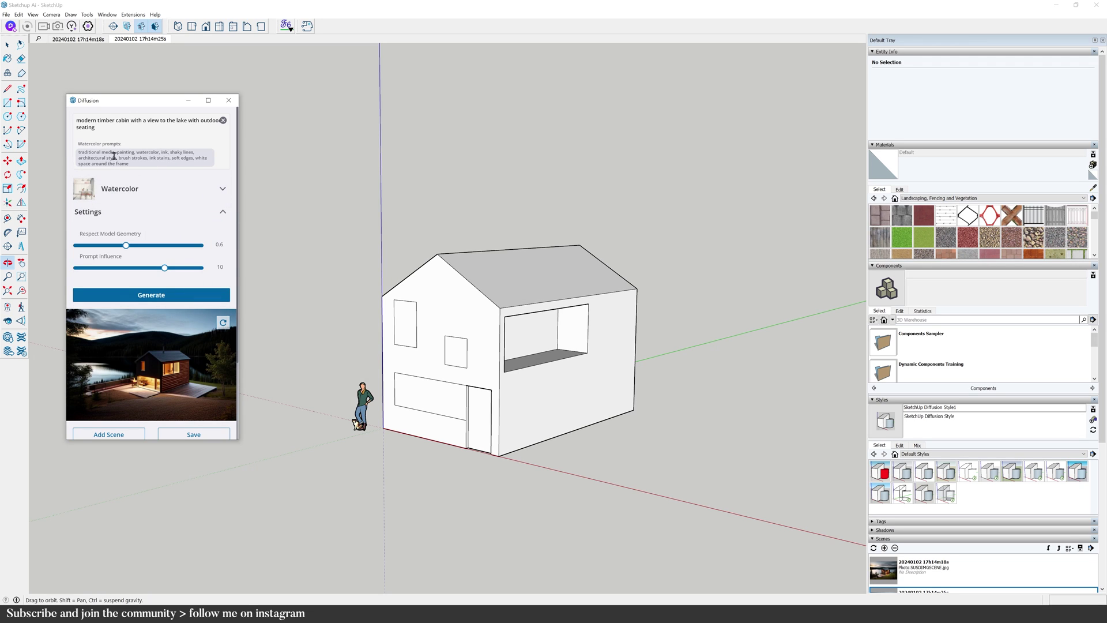
click(137, 188)
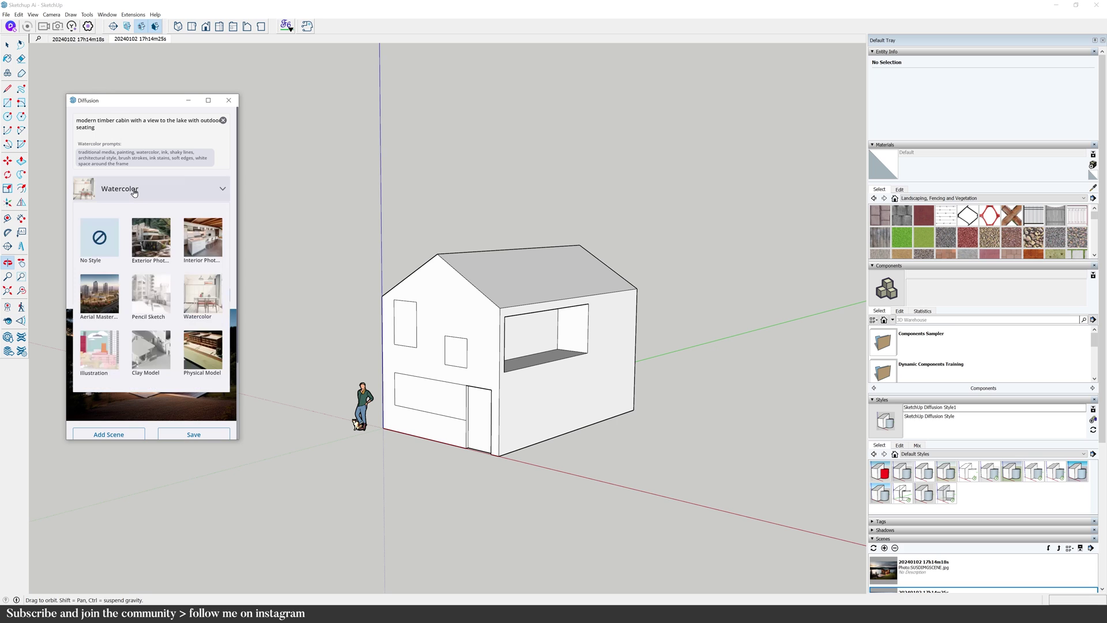
click(105, 338)
Generate Illustration-style renders and preview the second and third results
click(130, 302)
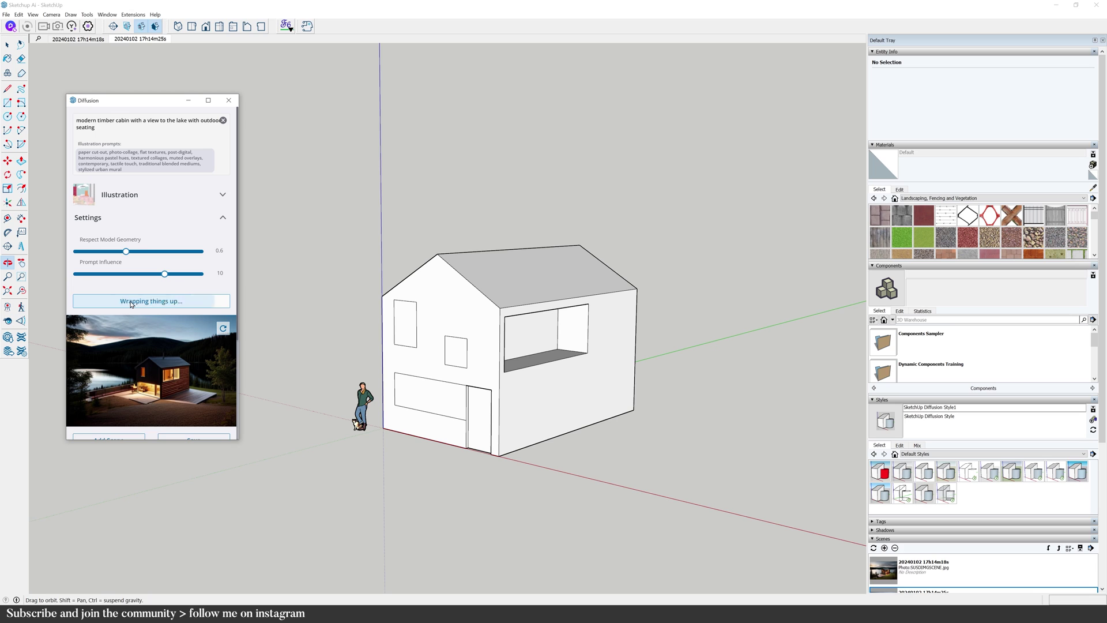
scroll(131, 304, down, 3)
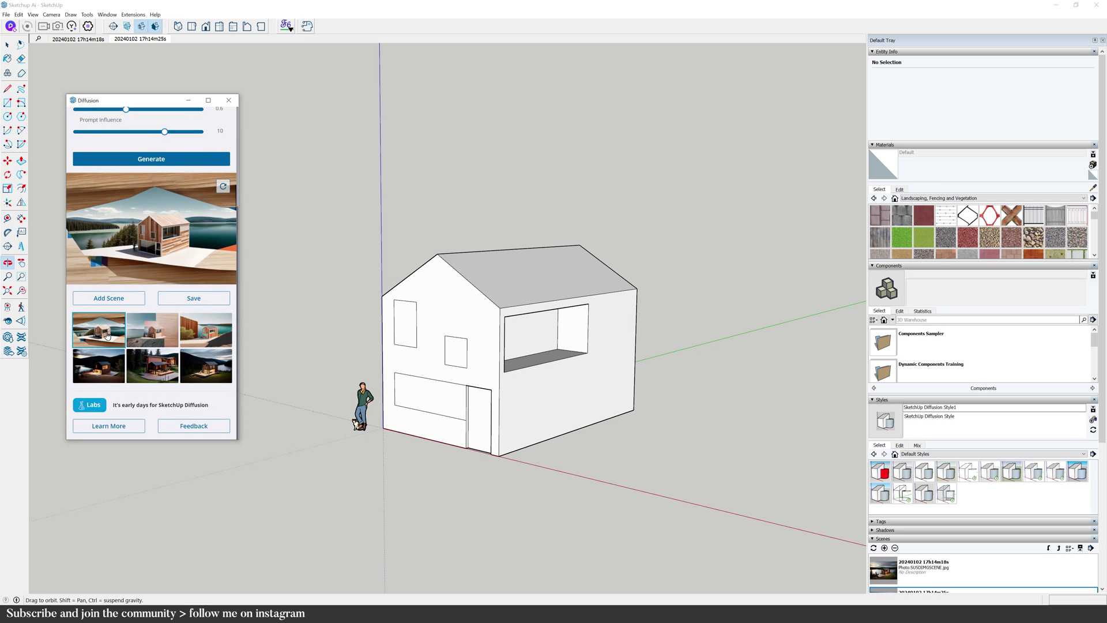
click(163, 333)
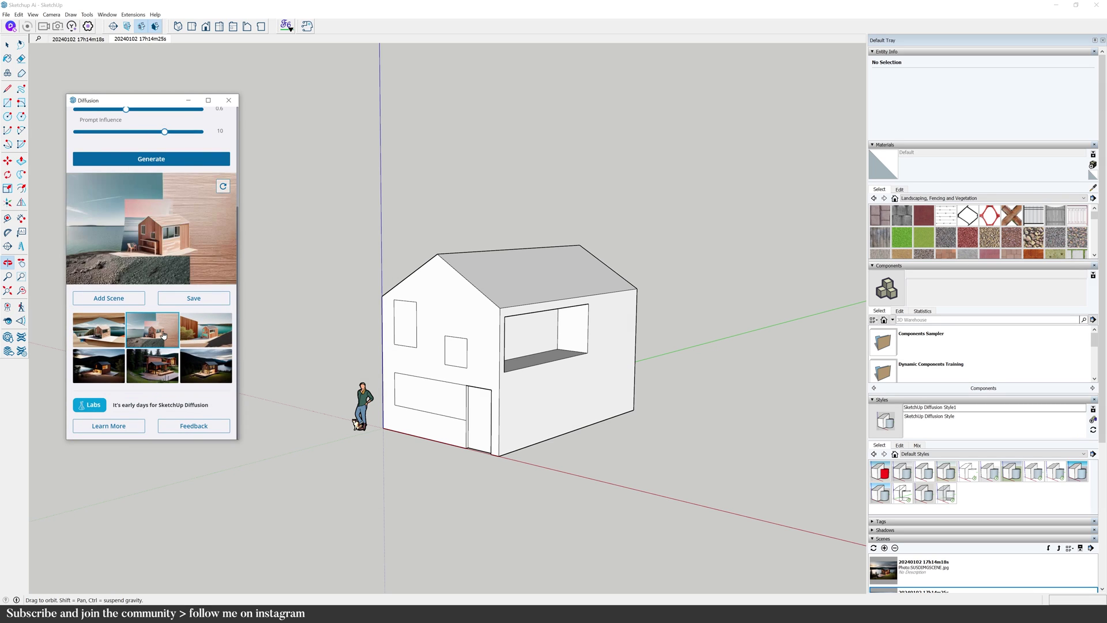
click(193, 337)
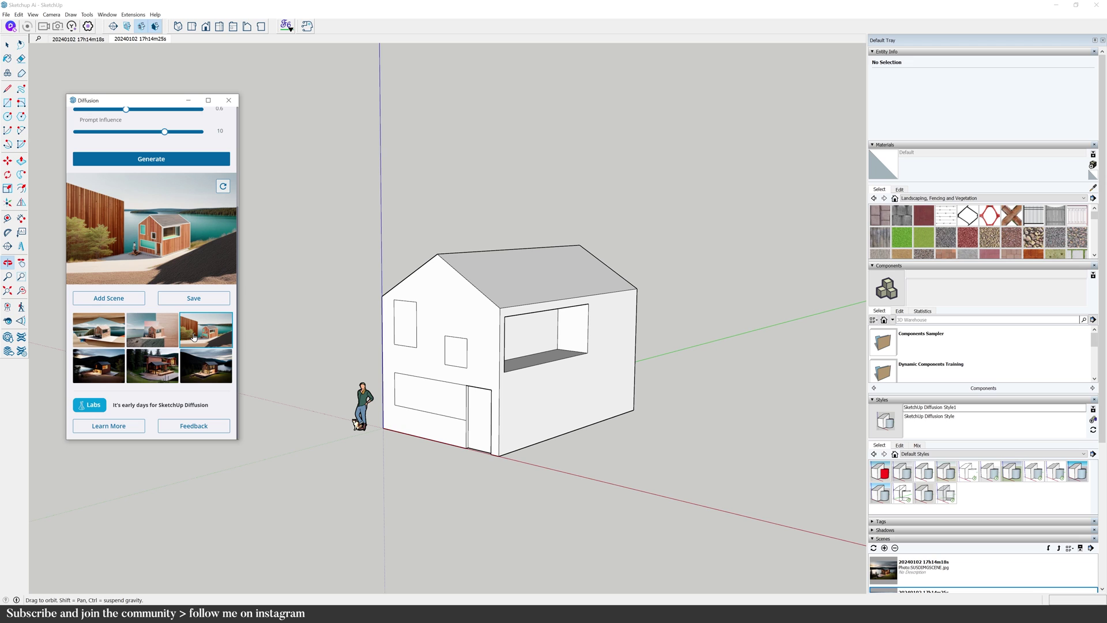
scroll(193, 337, up, 5)
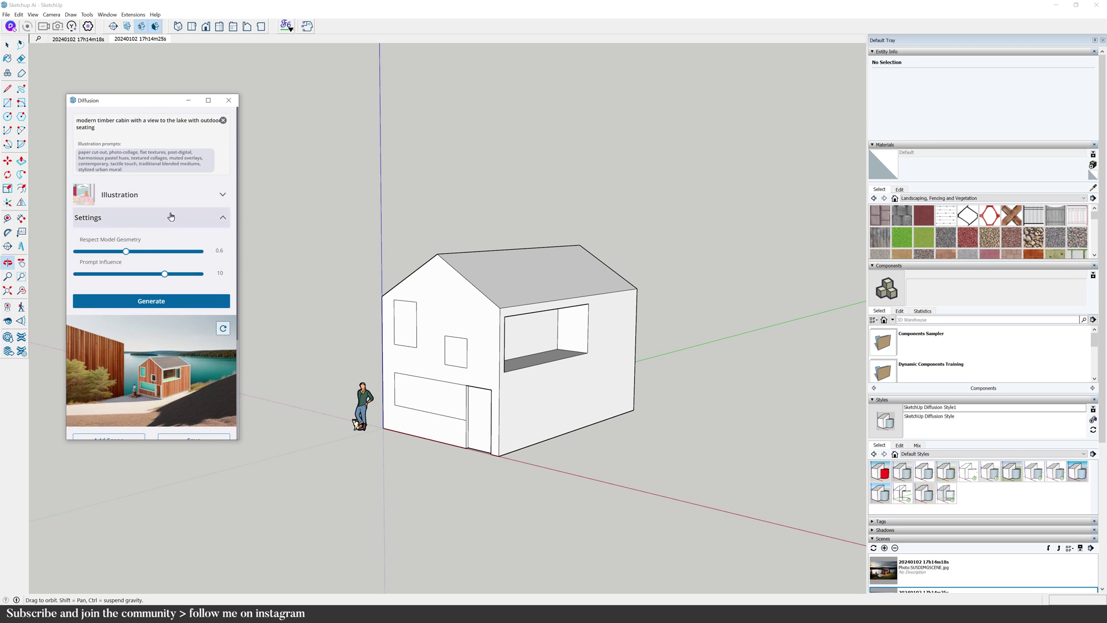
Generate Clay Model renders and preview the snowy clay render beside the pine tree
click(170, 196)
click(152, 352)
click(153, 290)
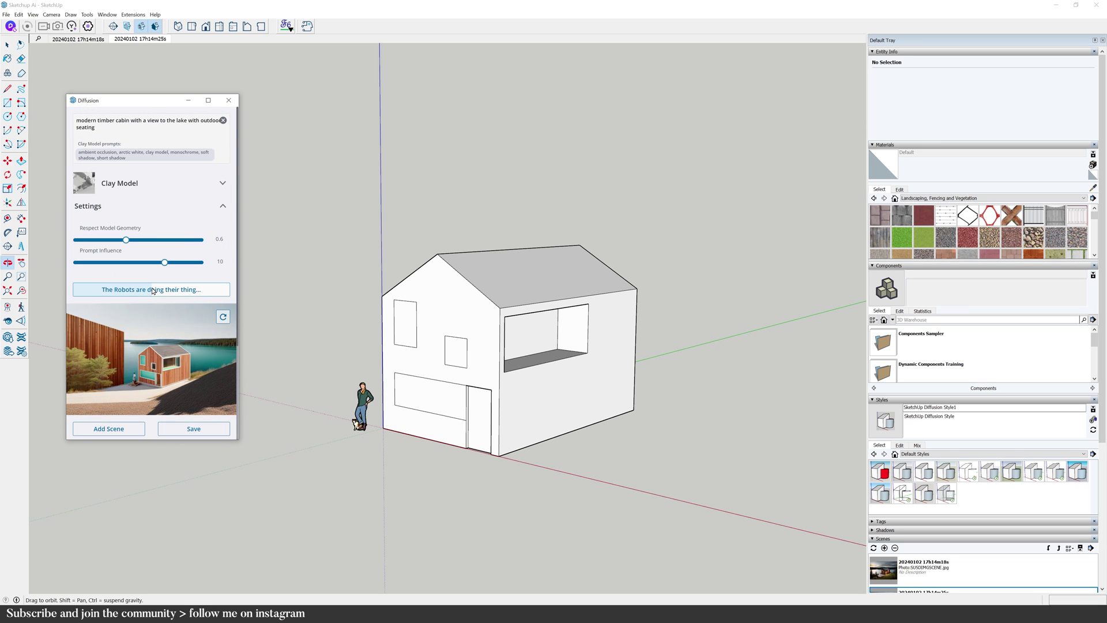
scroll(191, 340, up, 1)
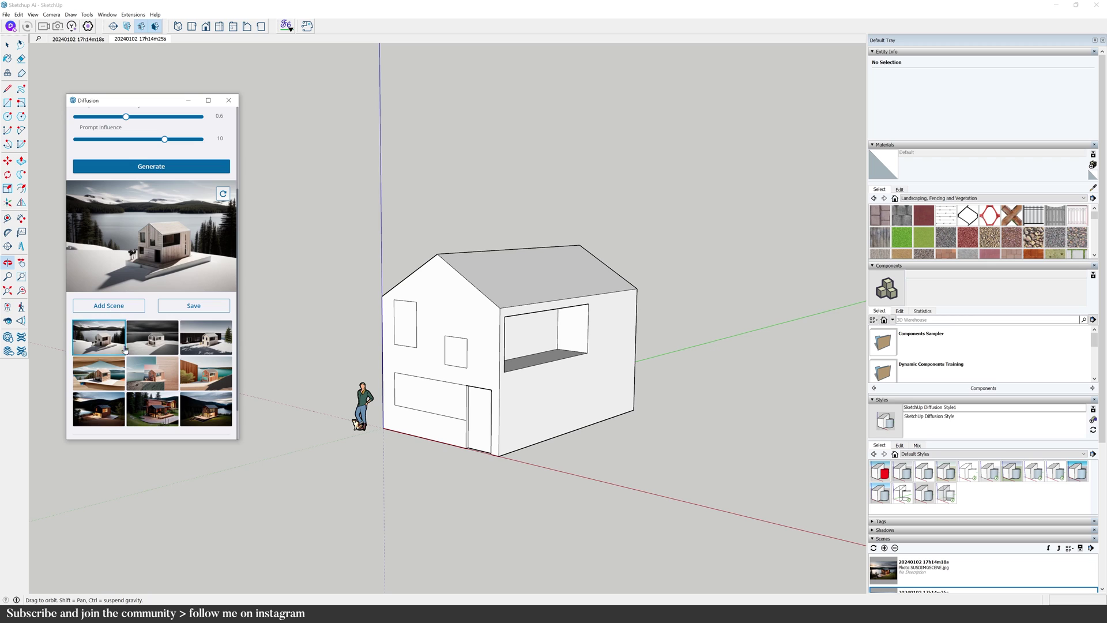
click(194, 339)
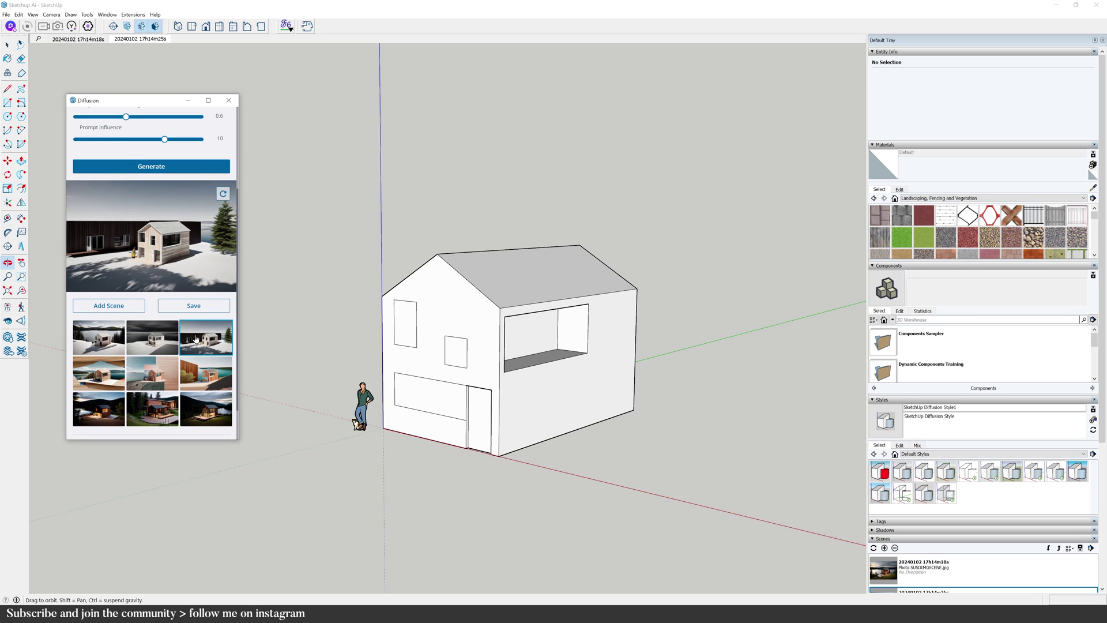
scroll(194, 340, up, 3)
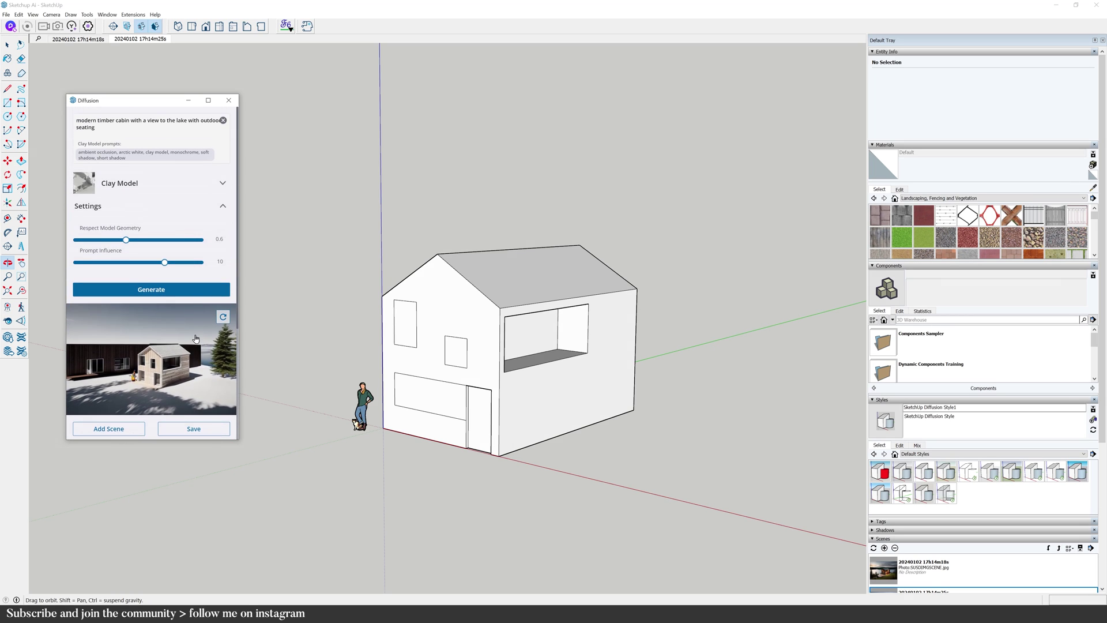
click(166, 183)
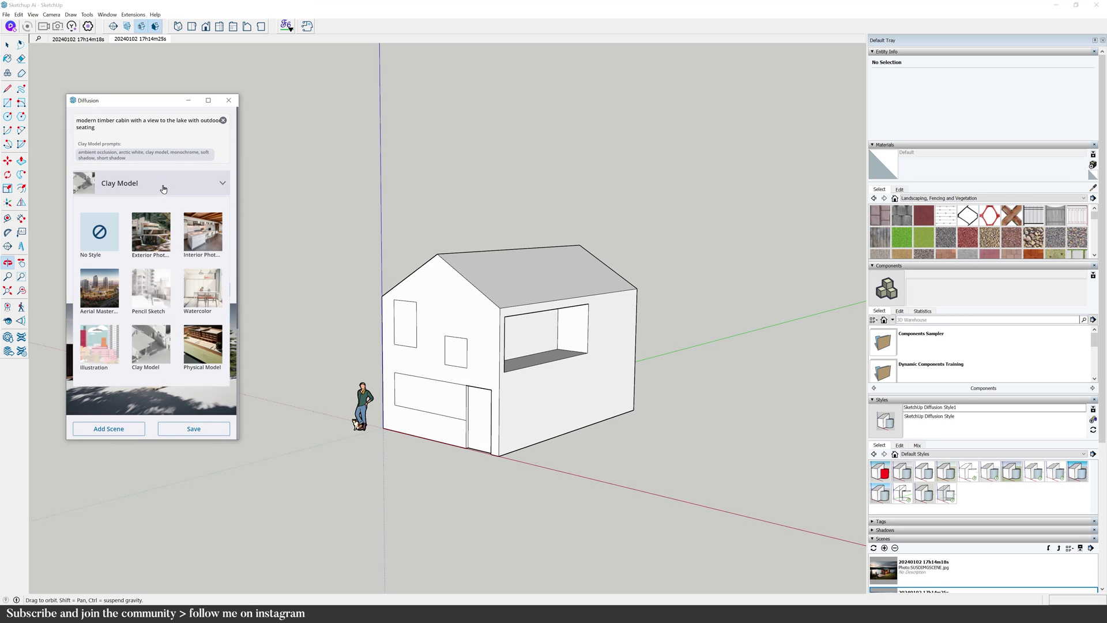
Generate Watercolor-style renders from a refreshed input view and preview the second result
click(195, 288)
click(224, 326)
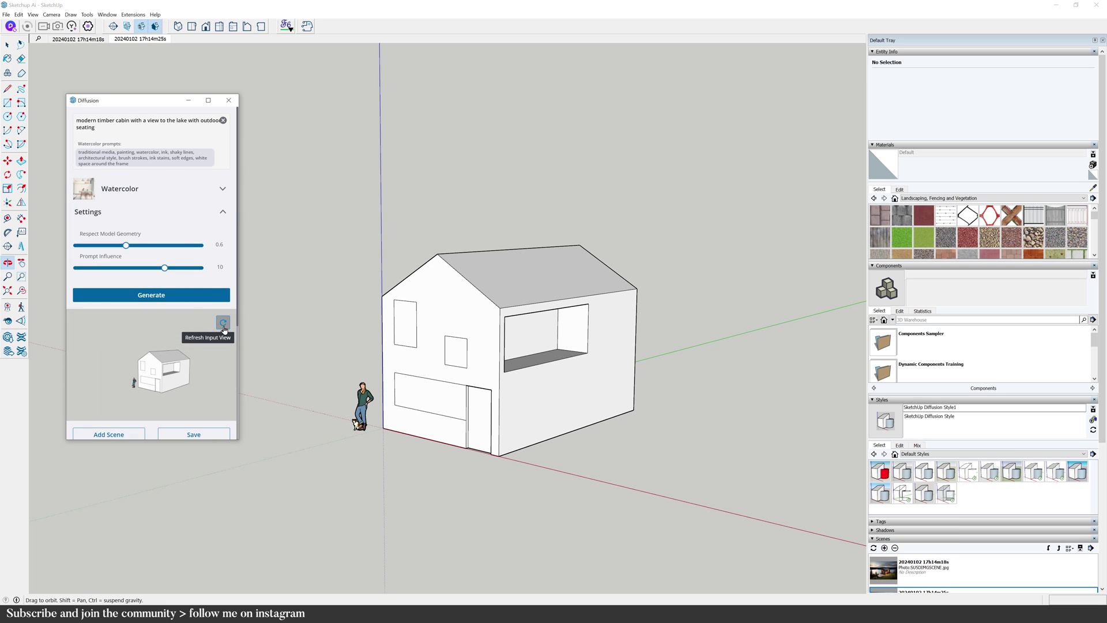
click(183, 299)
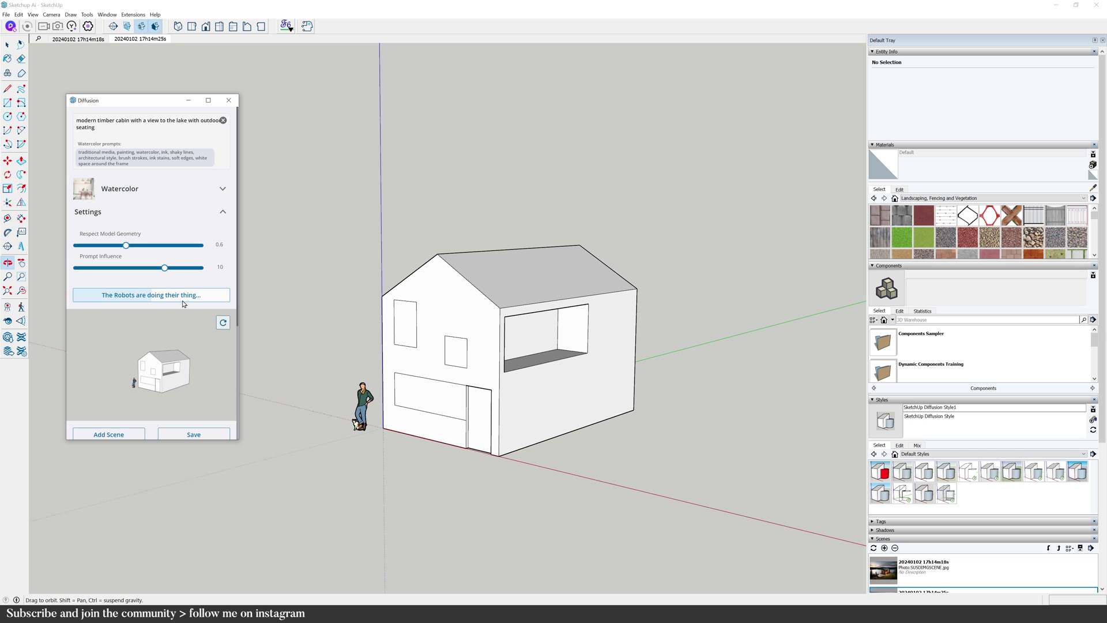
scroll(190, 323, down, 3)
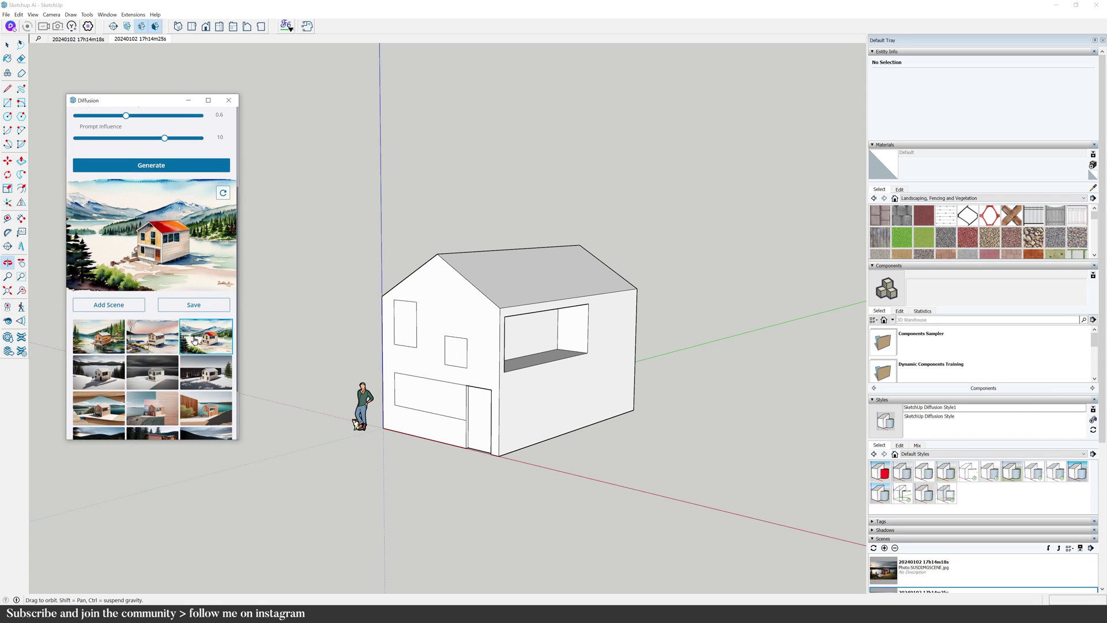
click(147, 341)
Add the first watercolor lake cabin render as a new scene and save it as a PNG
click(107, 345)
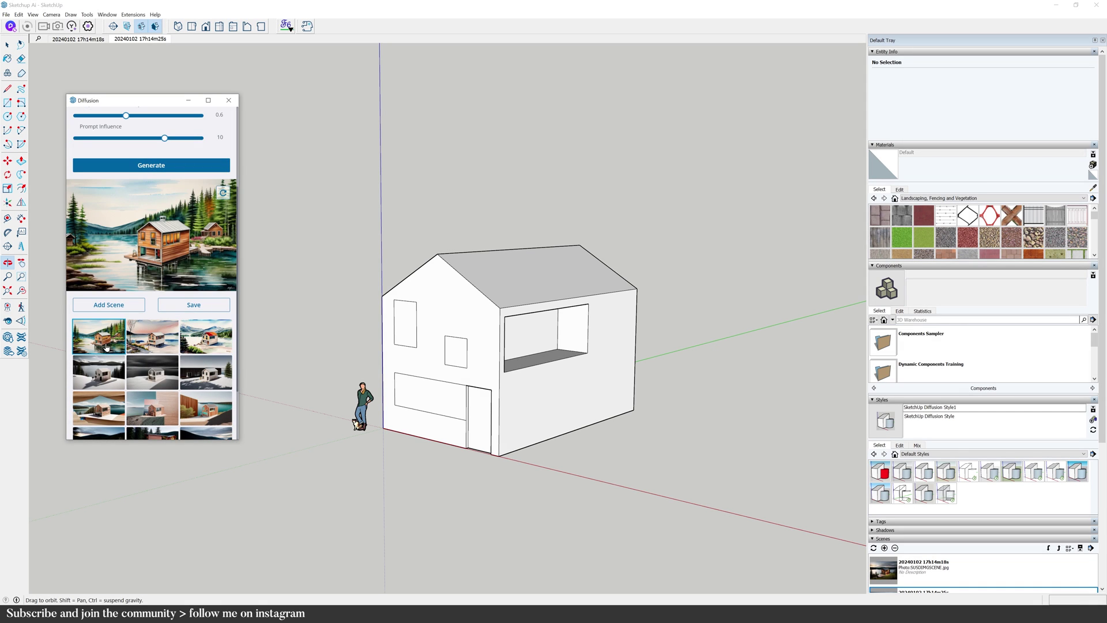
click(108, 304)
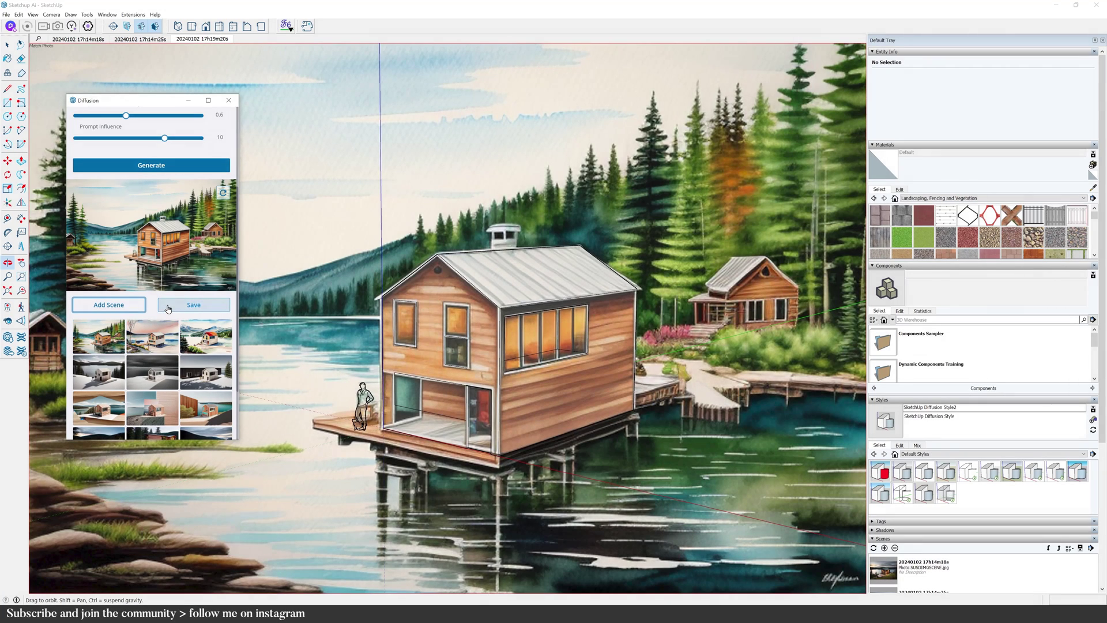
click(168, 306)
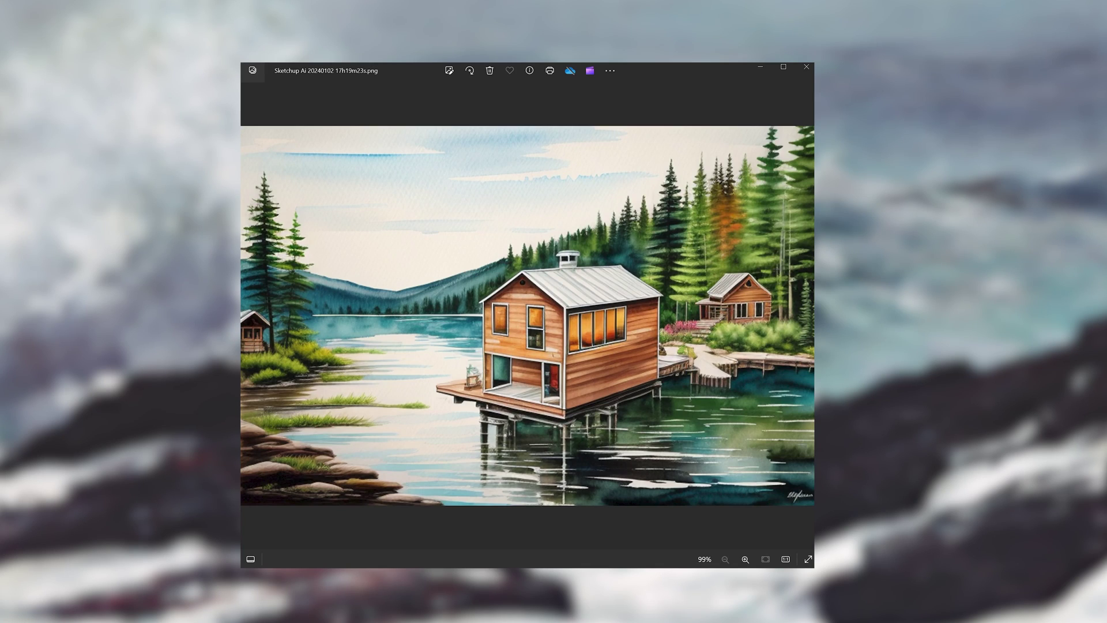
key(alt+Return)
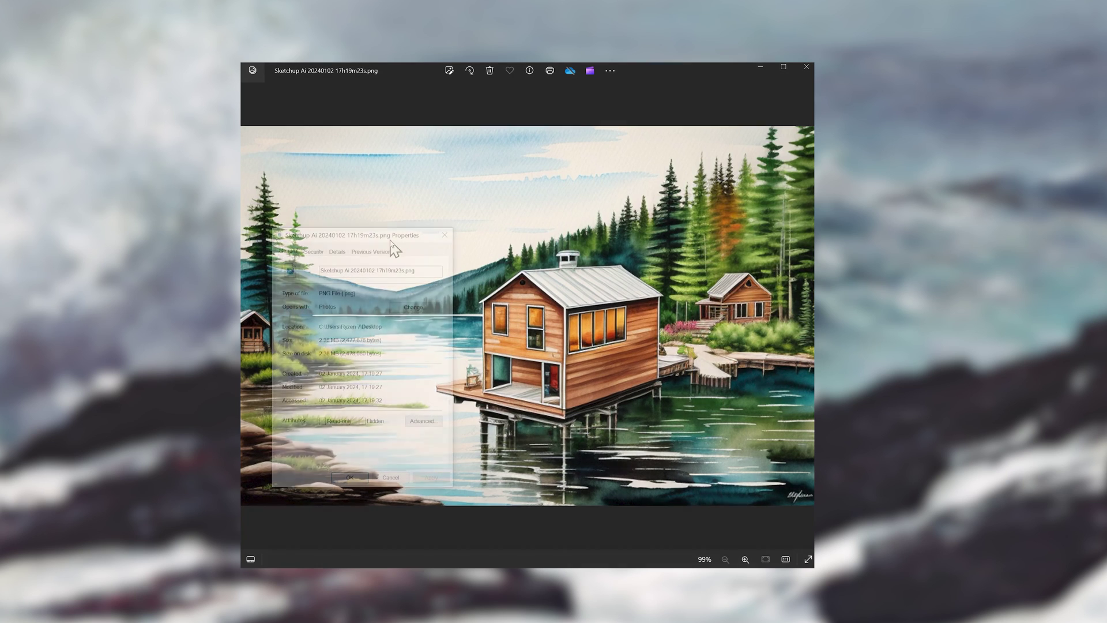
click(338, 252)
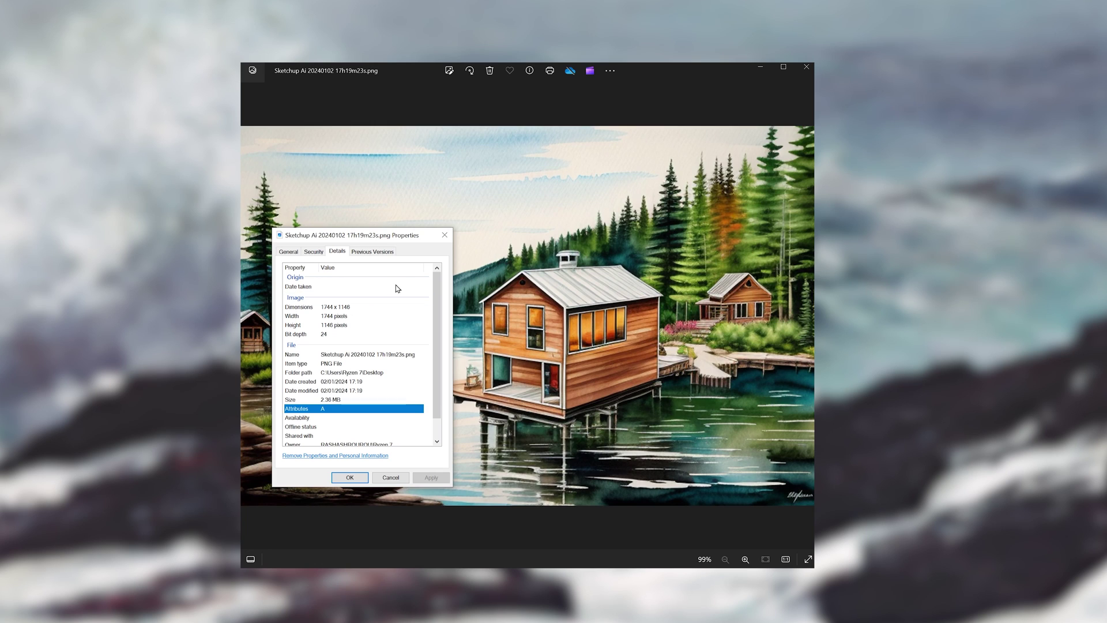
click(444, 235)
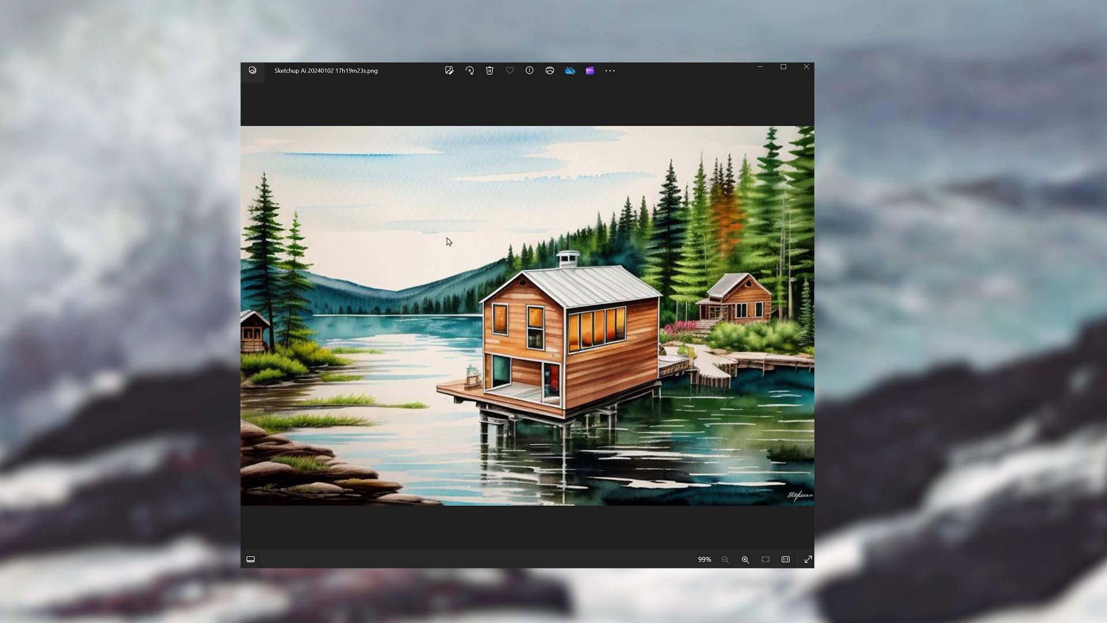